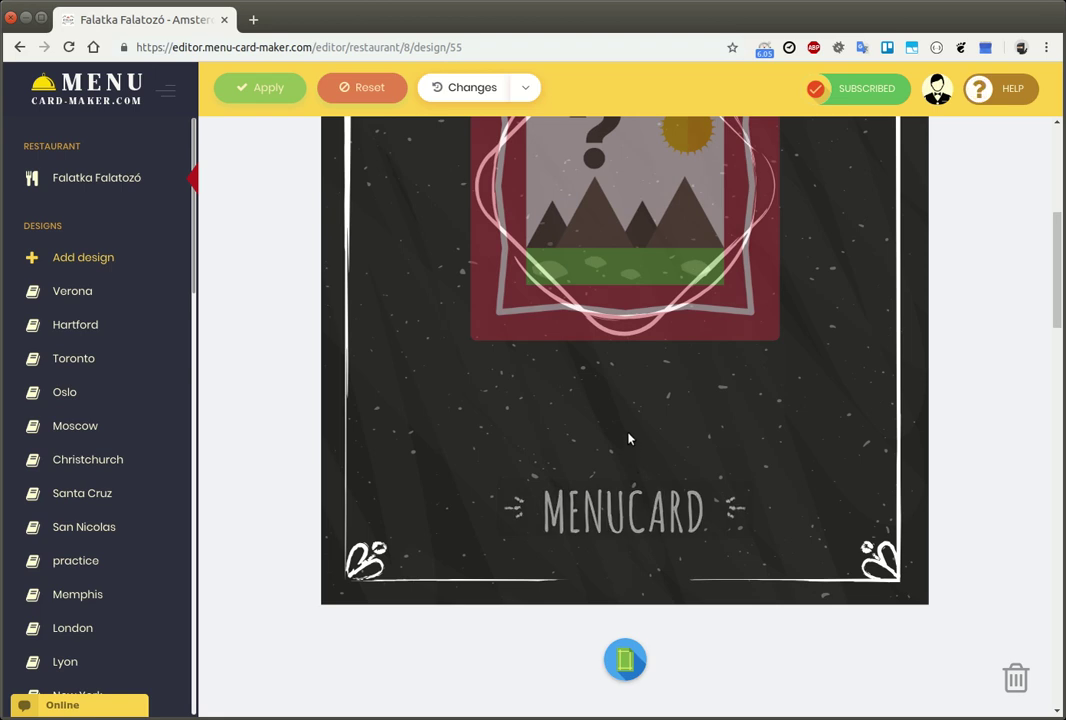
# - Replace the restaurant name at the top of the cover with "MY PLACE"
pyautogui.scroll(5, 628, 440)
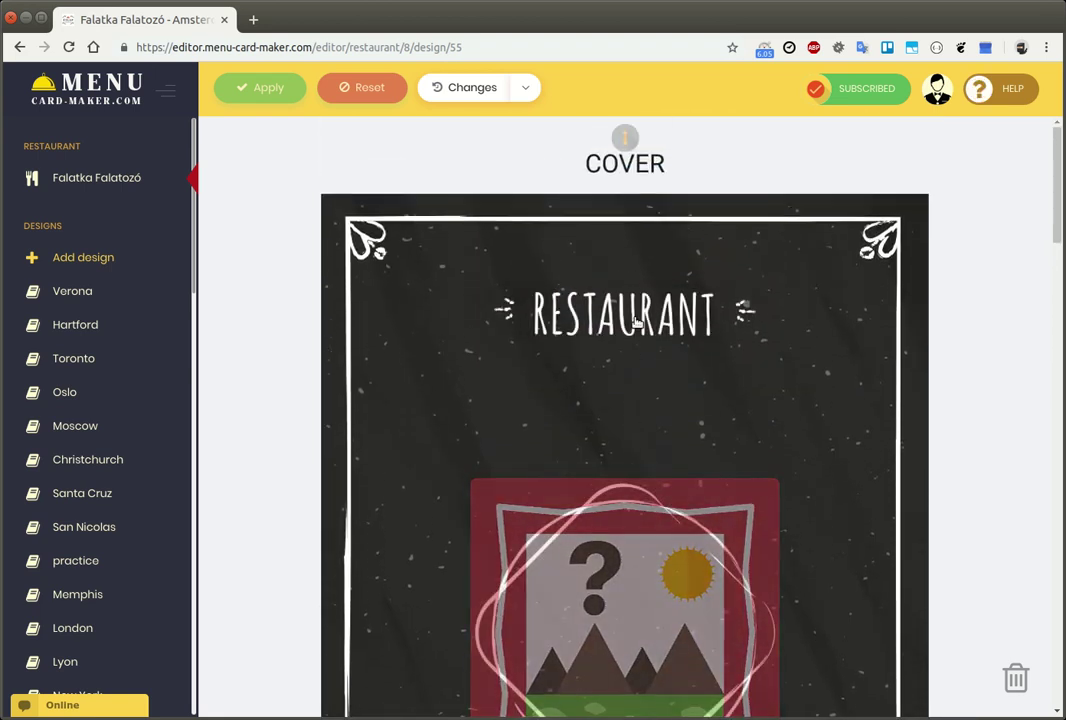
pyautogui.click(636, 321)
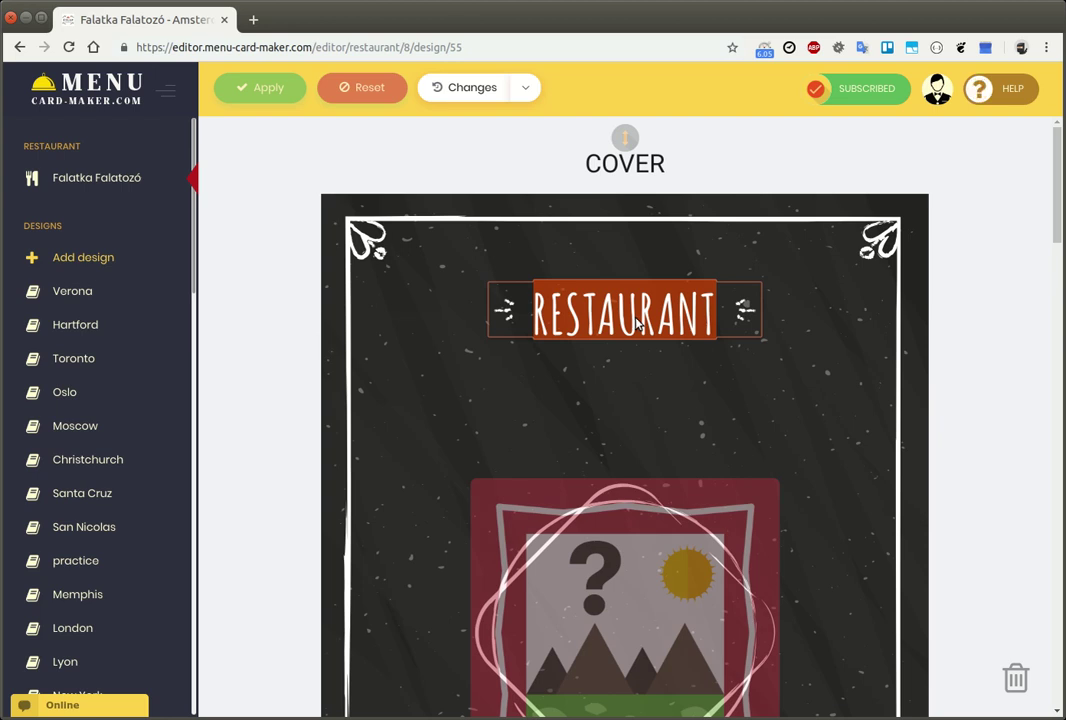
pyautogui.write('MY PLA')
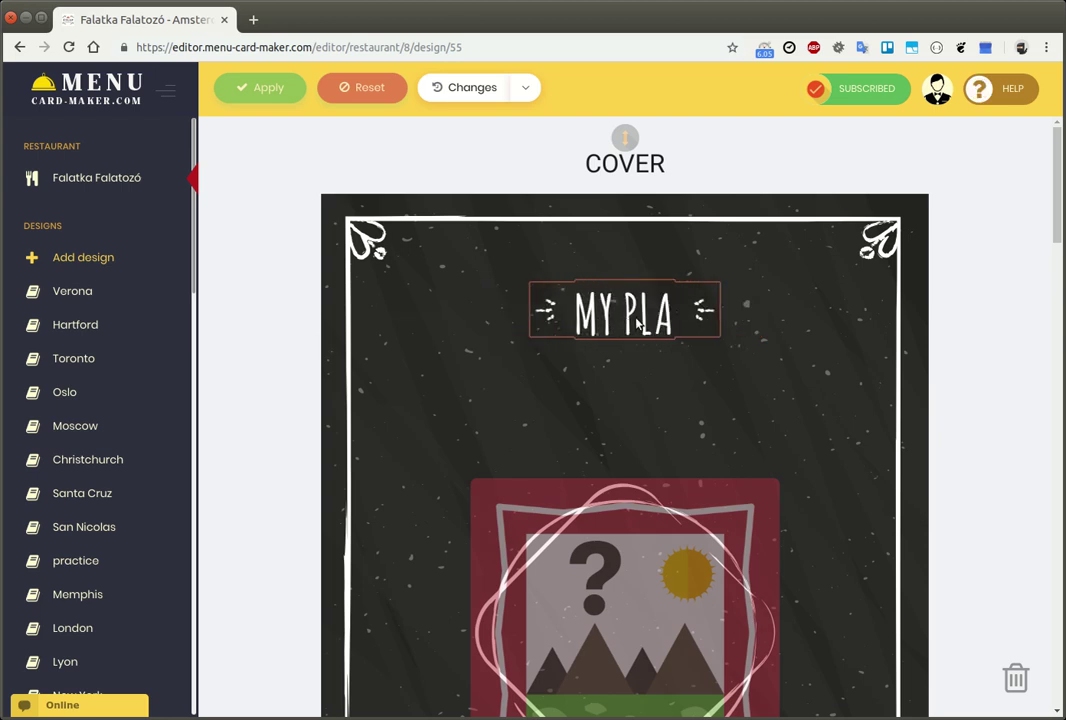
pyautogui.write('CE')
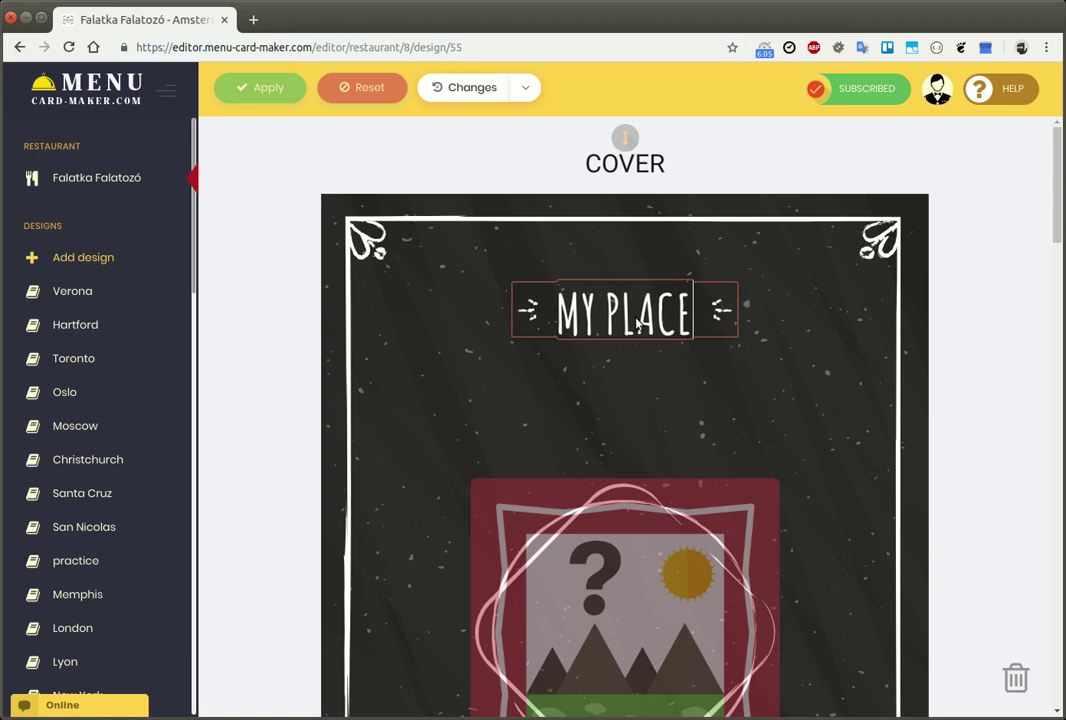
pyautogui.click(816, 390)
# - Change the cover's lower text to "MENU" and replace the placeholder picture with the Menu Card-Maker logo image
pyautogui.scroll(-3, 818, 435)
pyautogui.click(666, 680)
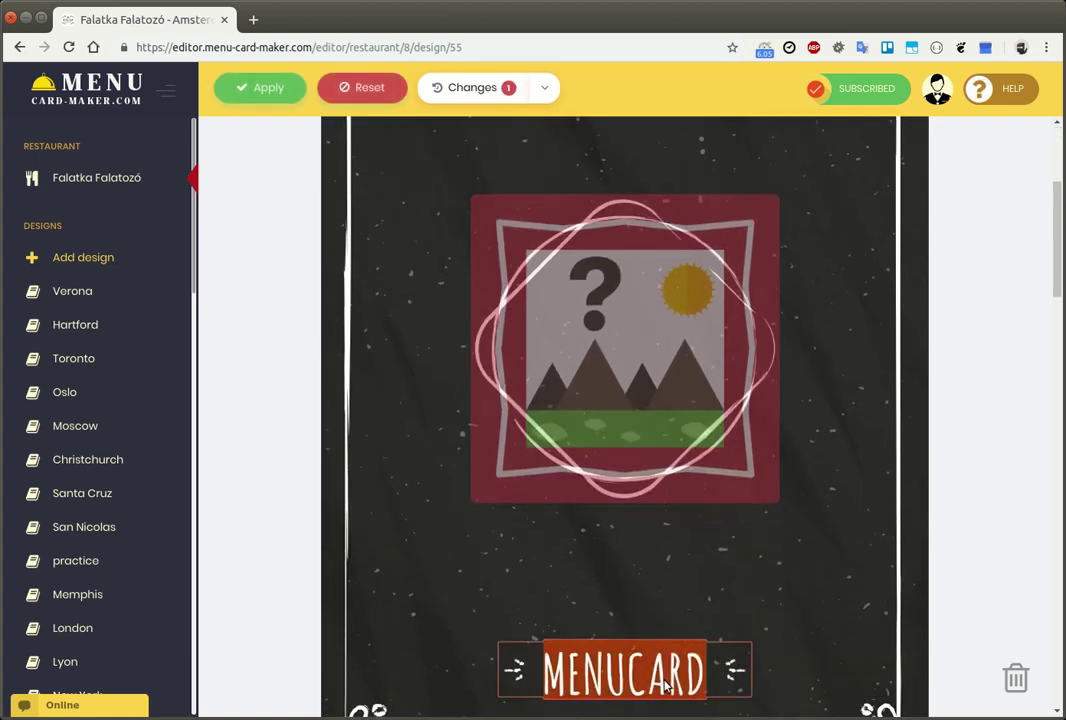
pyautogui.write('MENU')
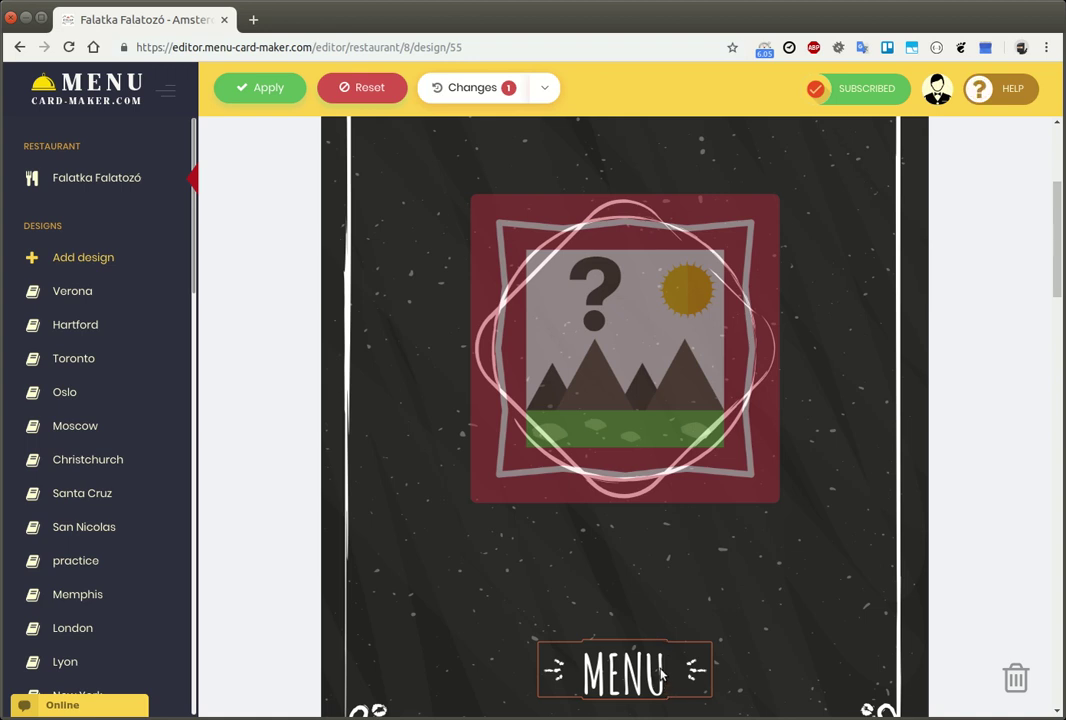
pyautogui.click(810, 628)
pyautogui.scroll(3, 810, 628)
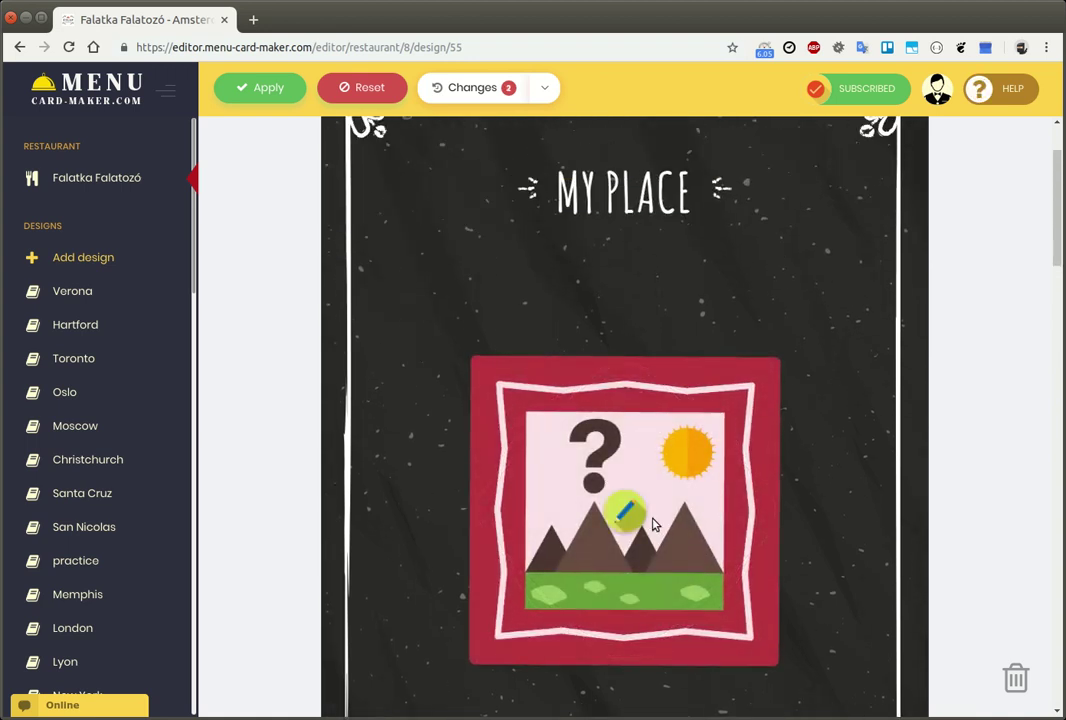
pyautogui.moveTo(624, 512)
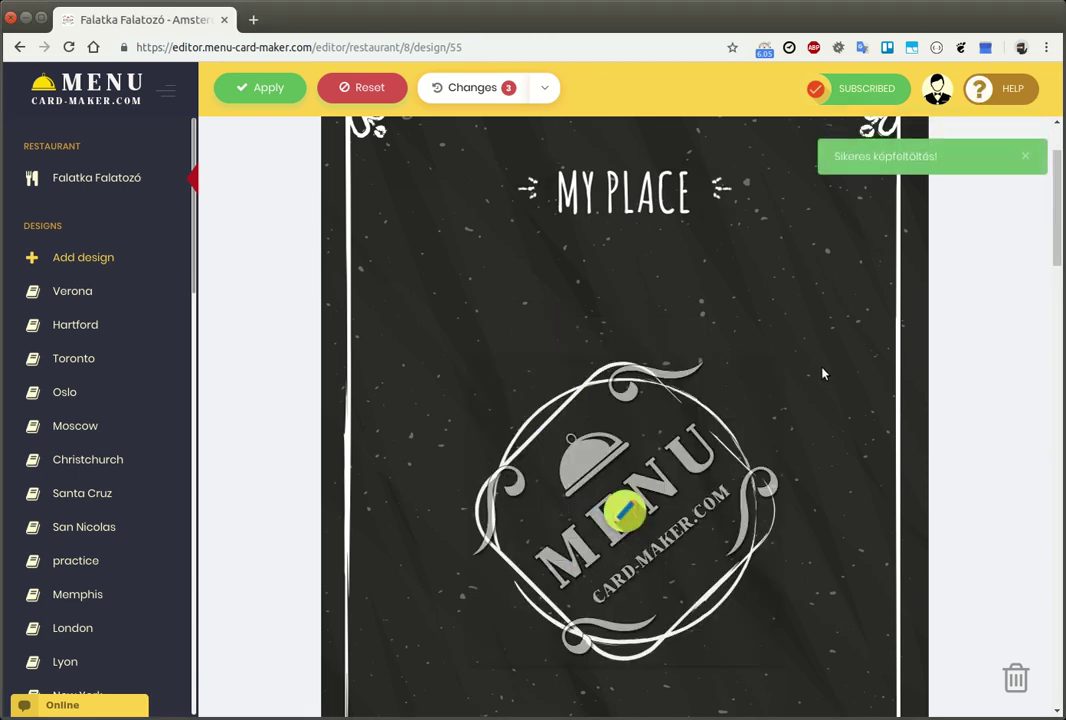
# - Rename the group heading on the first inner page to "STARTERS"
pyautogui.scroll(-5, 822, 372)
pyautogui.scroll(-2, 863, 431)
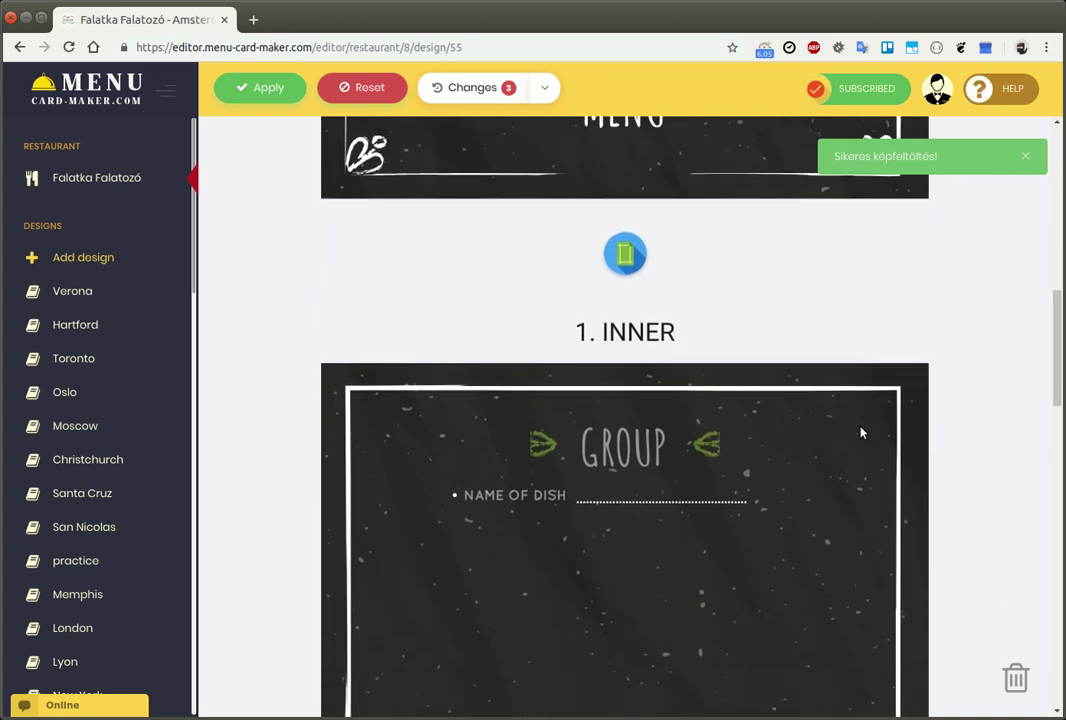
pyautogui.scroll(-1, 861, 433)
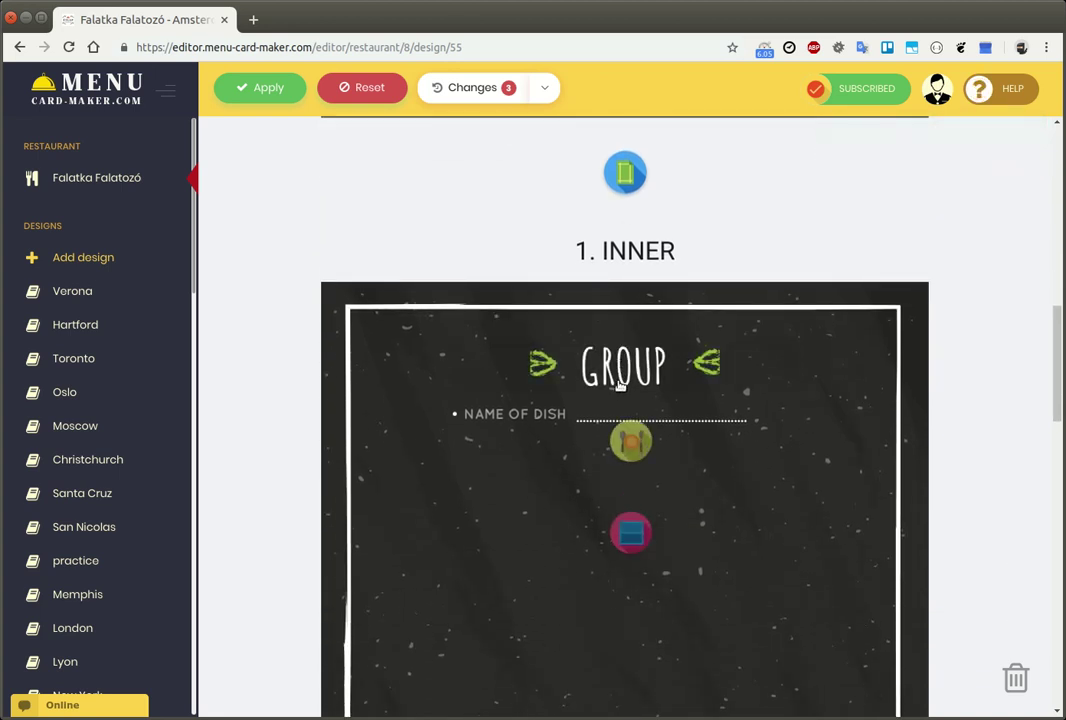
pyautogui.moveTo(613, 446)
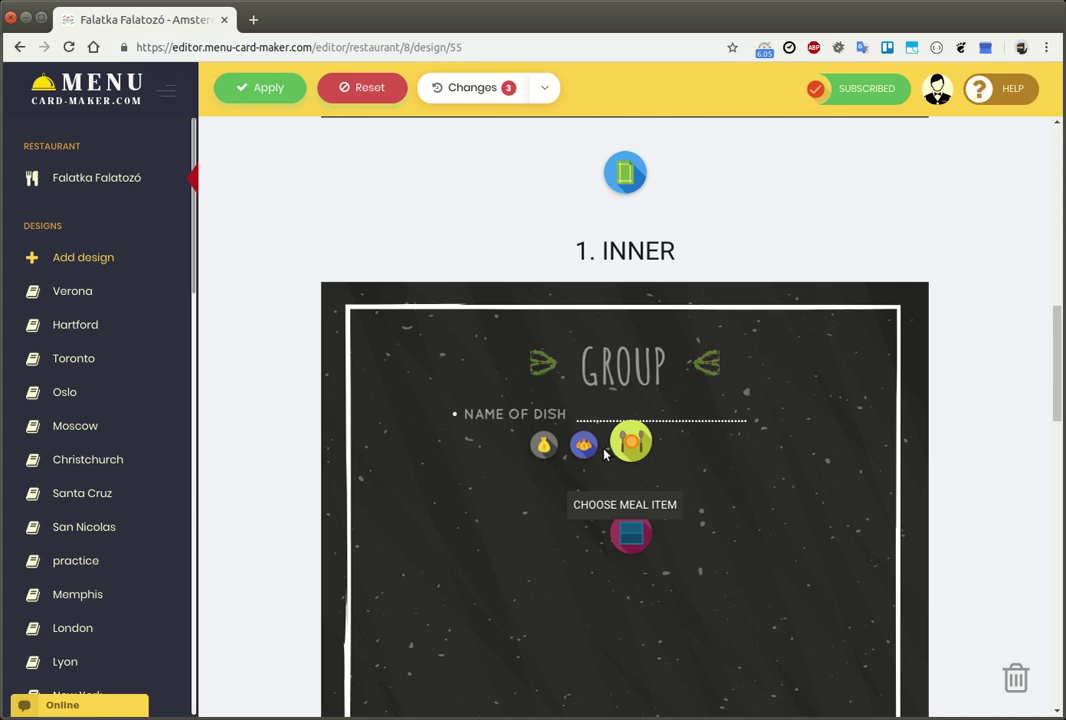
pyautogui.doubleClick(626, 367)
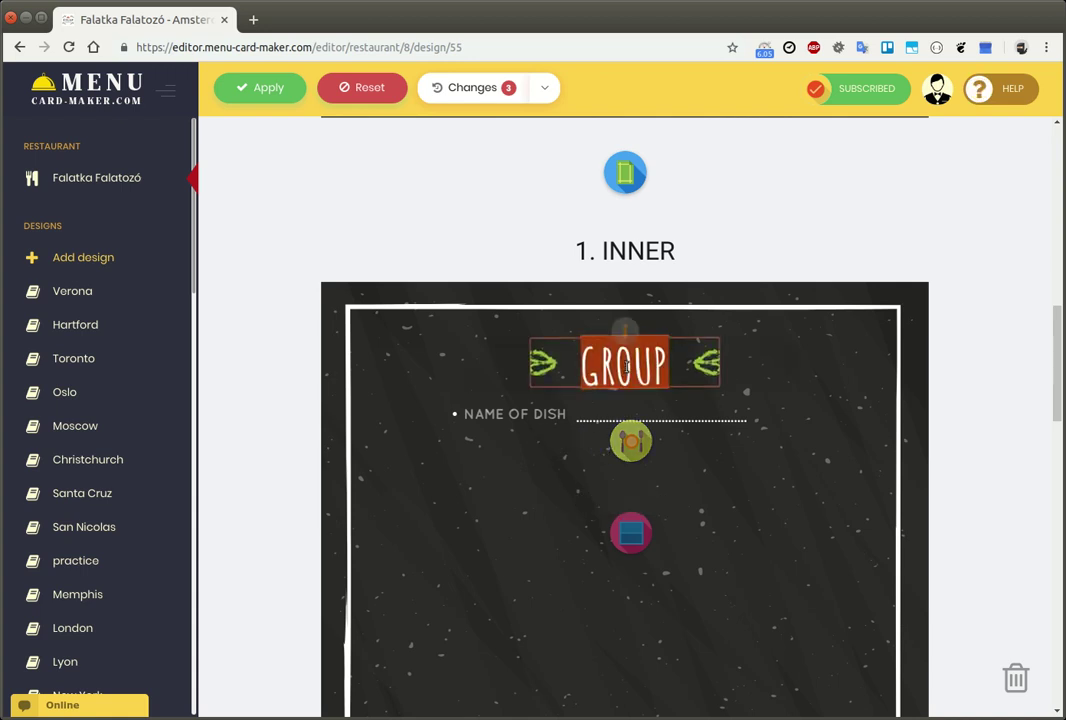
pyautogui.write('STARTERS')
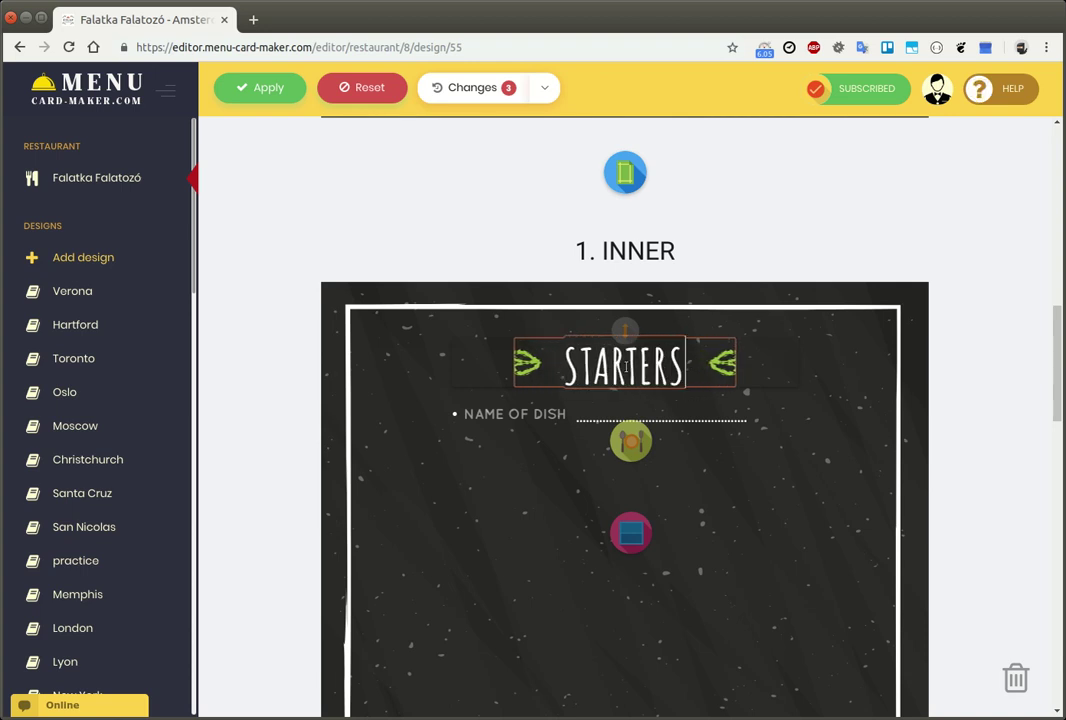
# - Name the first dish under STARTERS "VEGETABLE DUMPLINGS" and set its price to "10,-"
pyautogui.doubleClick(538, 414)
pyautogui.write('V')
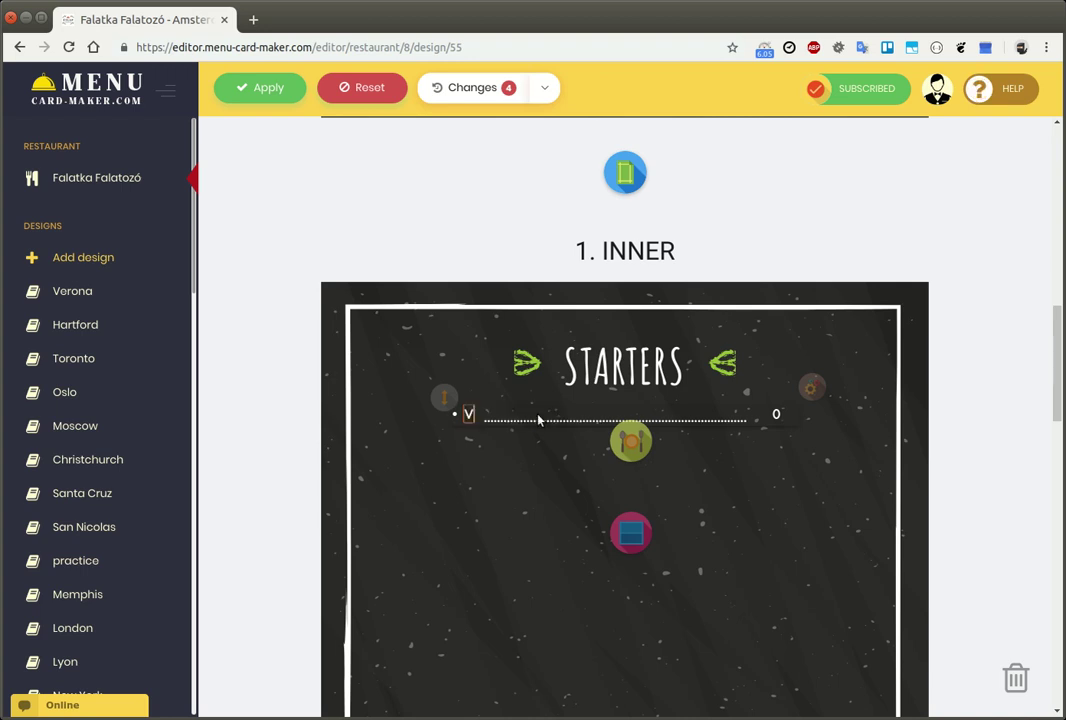
pyautogui.write('EGETAVLE')
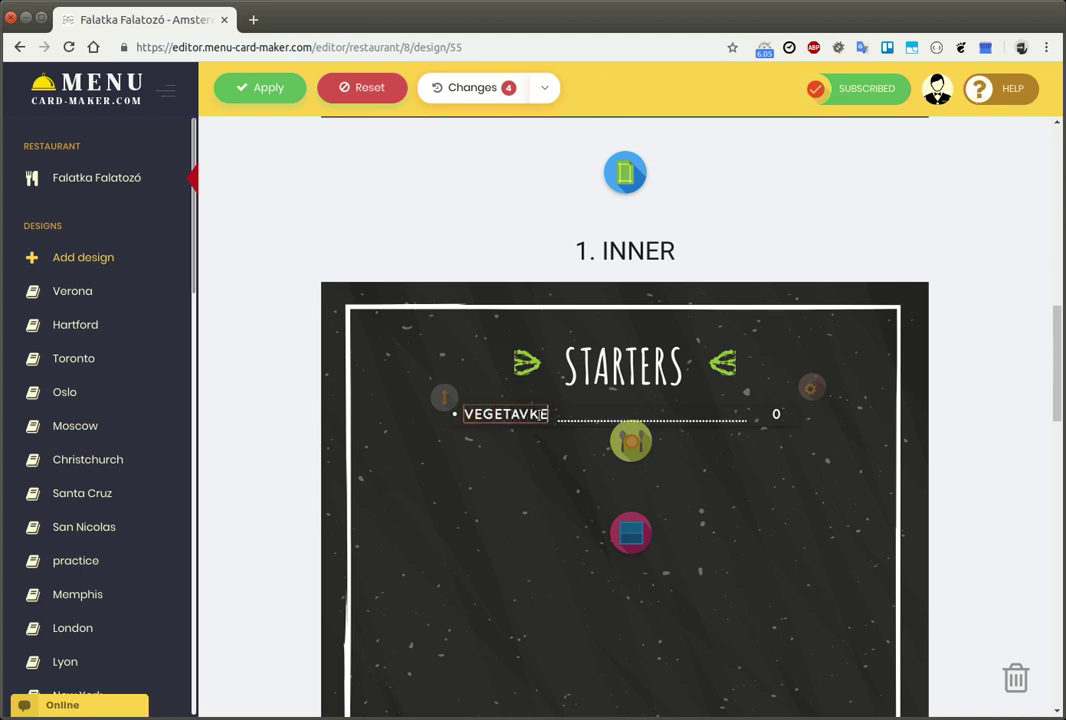
pyautogui.press('BackSpace')
pyautogui.press('BackSpace')
pyautogui.press('BackSpace')
pyautogui.write('BLE')
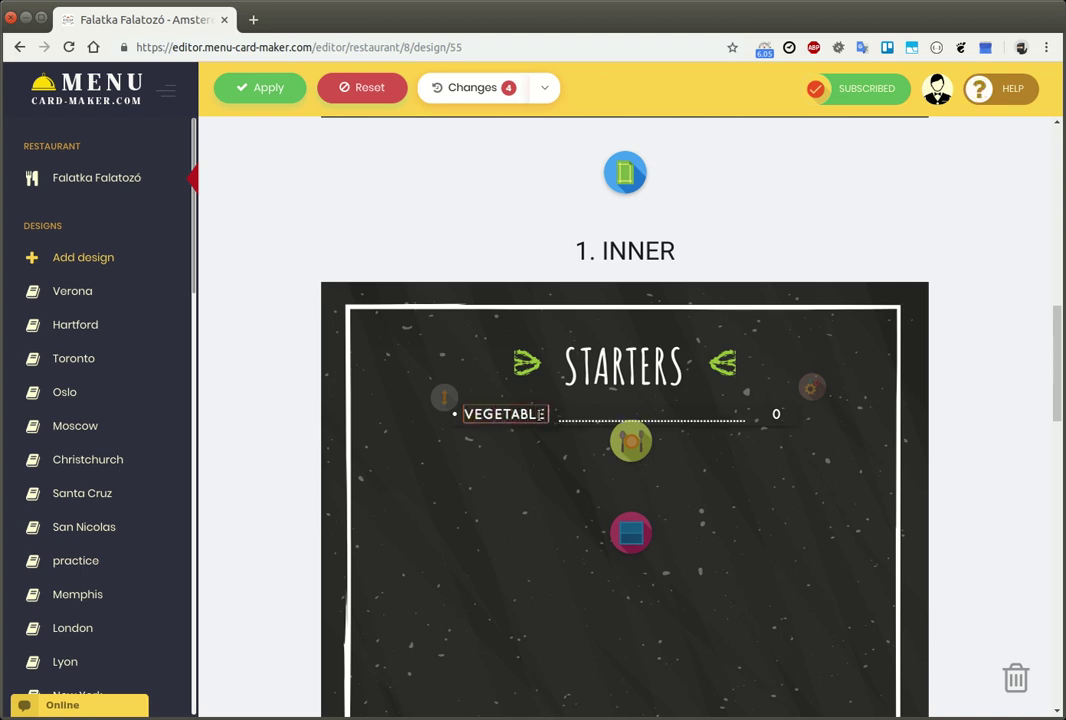
pyautogui.write(' DUMPLINGS')
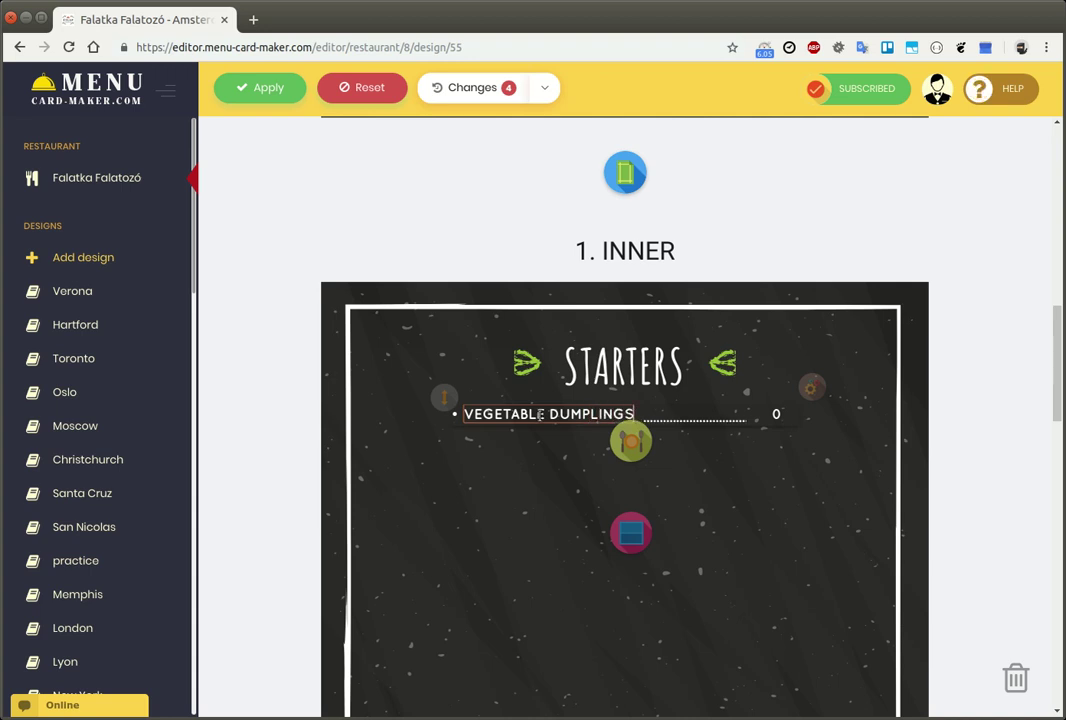
pyautogui.click(776, 414)
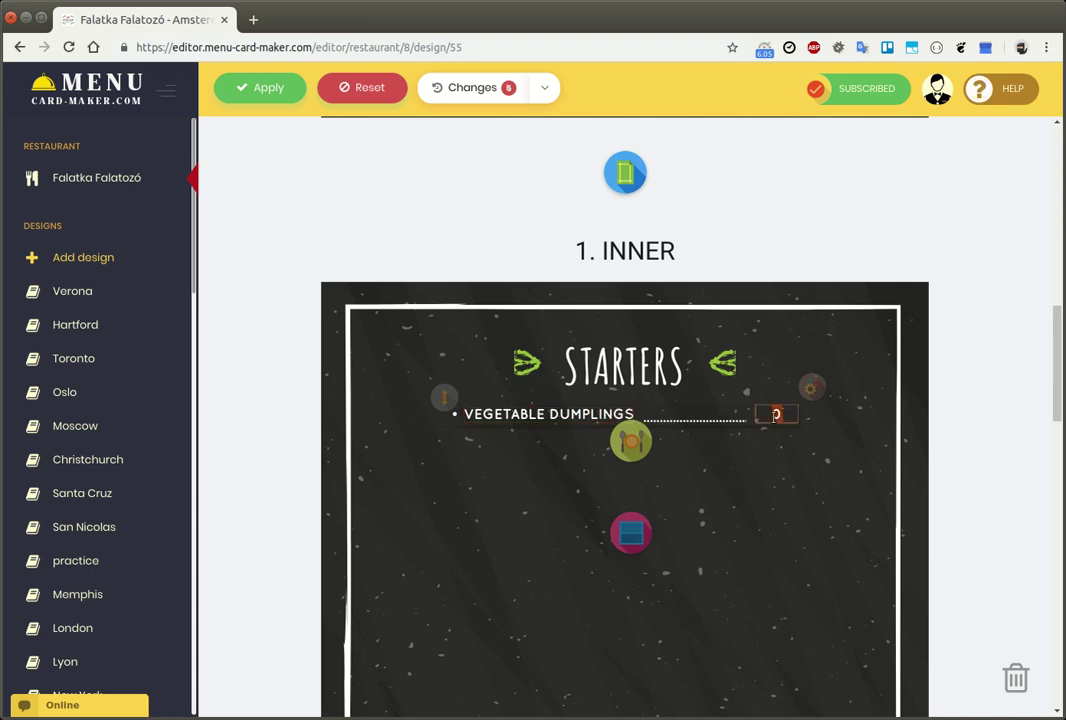
pyautogui.write('10,-')
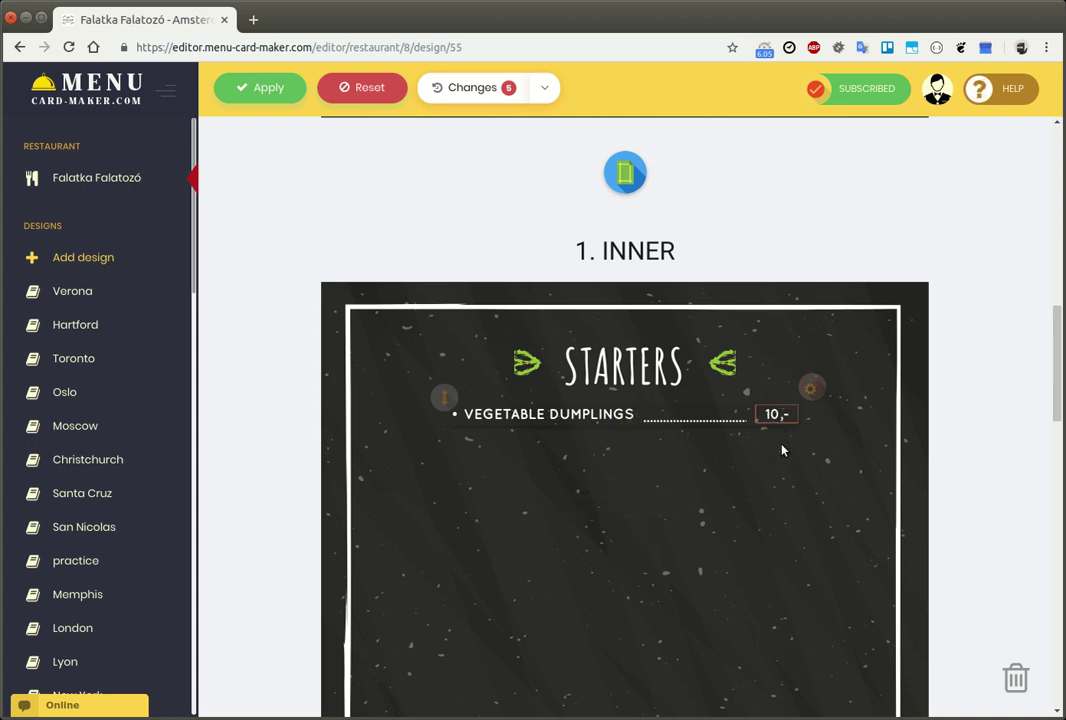
# - Add a second dish under STARTERS named "SPINACH FETA CROQUETTES" with the price "8,-"
pyautogui.moveTo(631, 440)
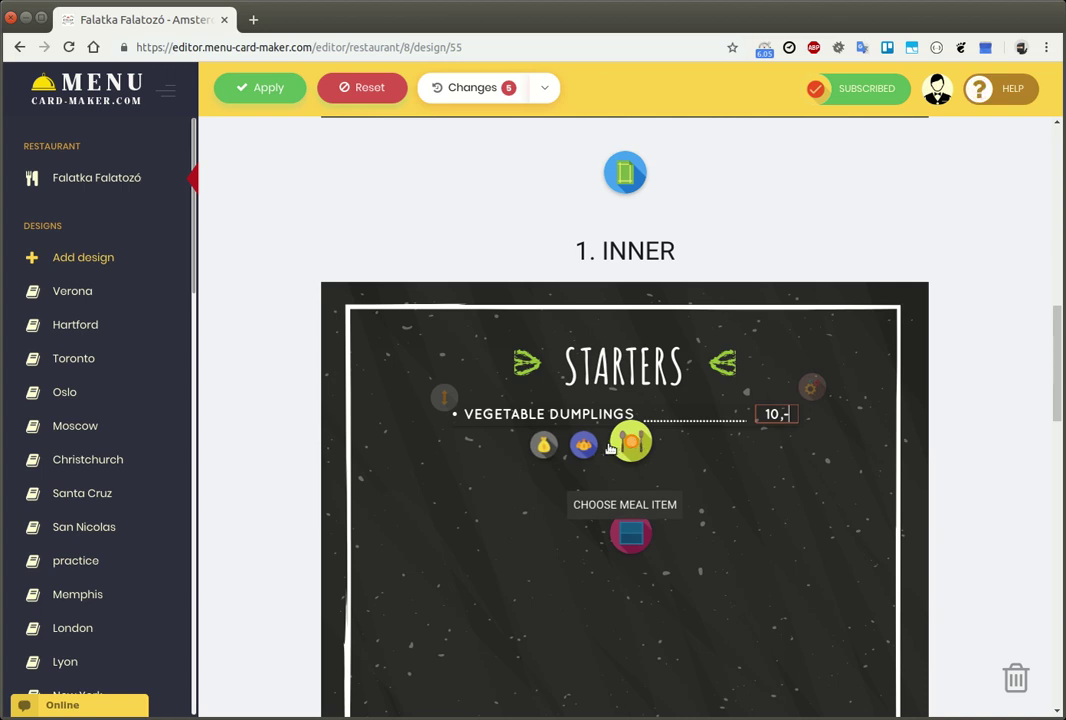
pyautogui.click(542, 447)
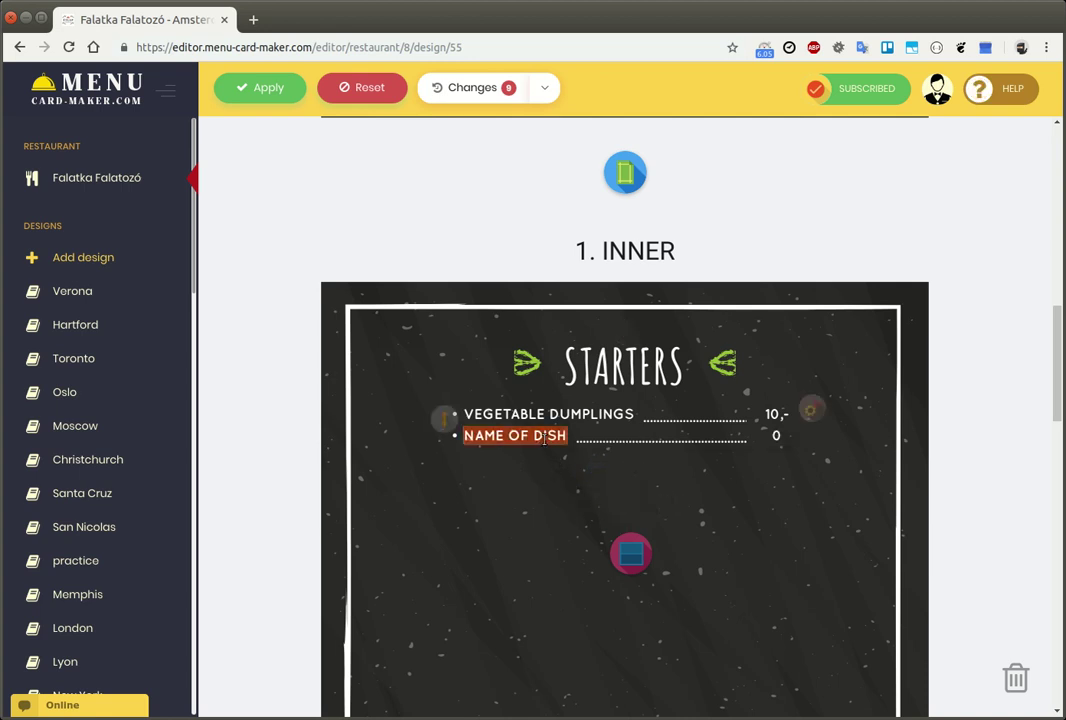
pyautogui.write('SPINACH')
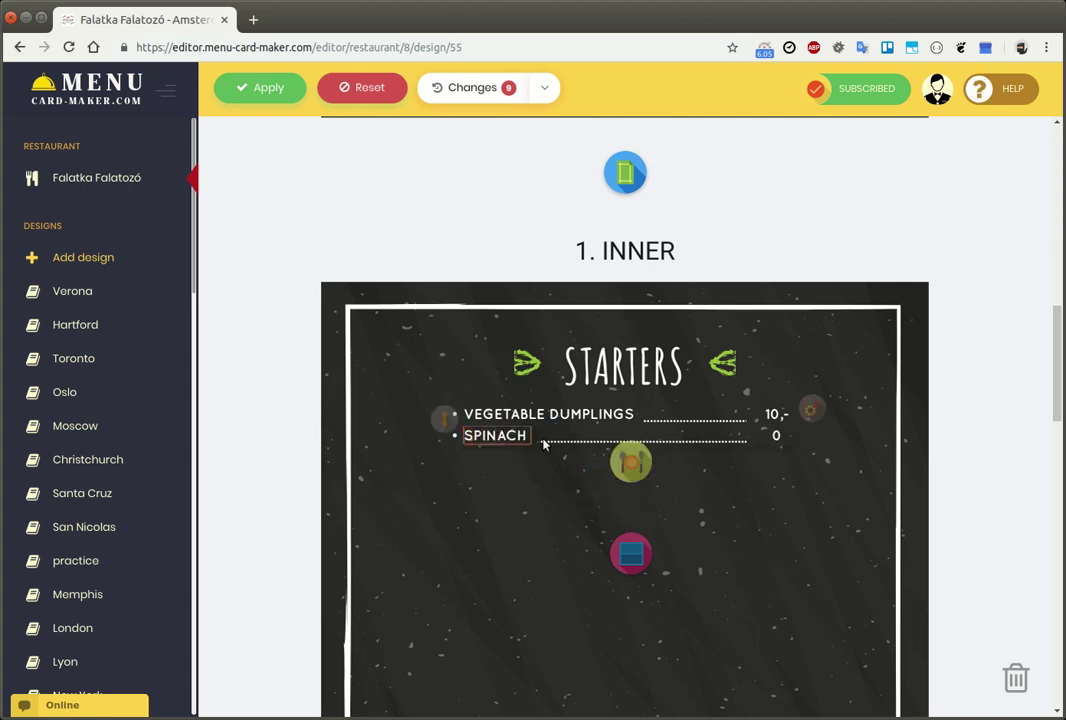
pyautogui.write(' FETA CROQ')
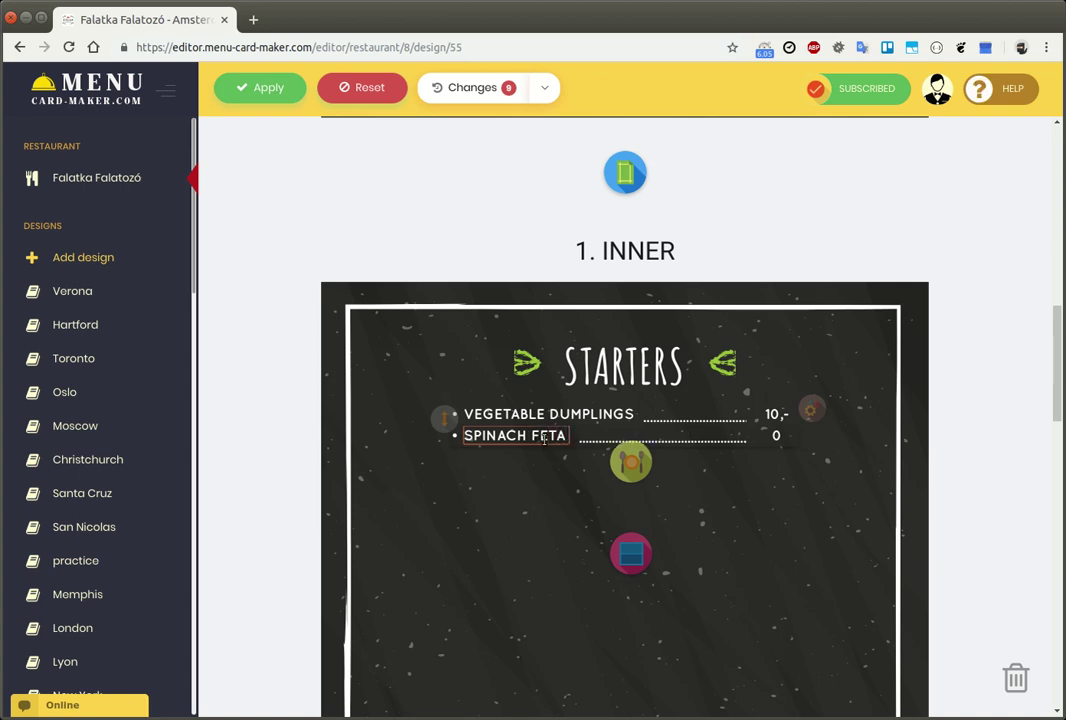
pyautogui.write('UETTES')
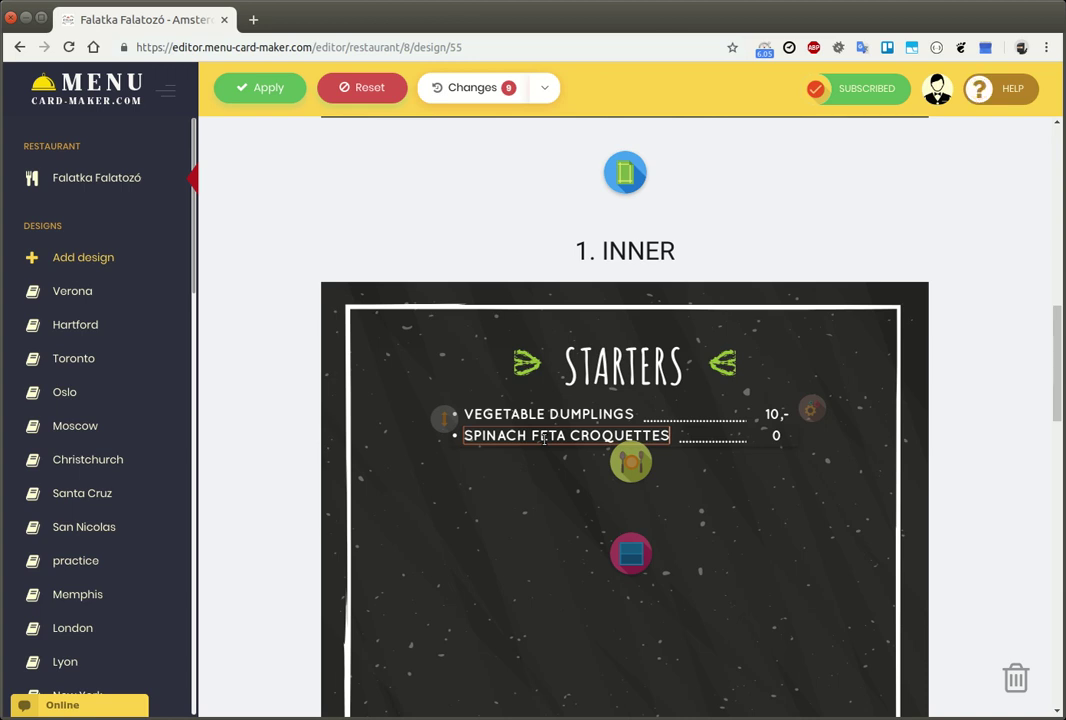
pyautogui.press('Tab')
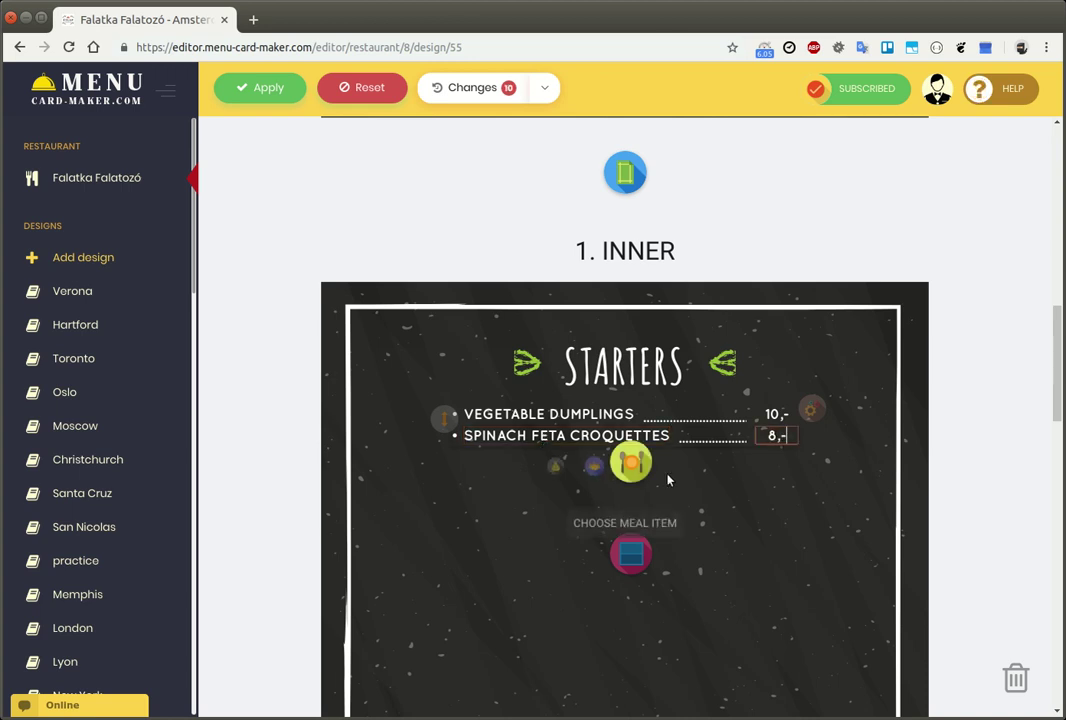
pyautogui.click(733, 498)
# - Add a new dish group below STARTERS on the first inner page and title it "SOUPS"
pyautogui.moveTo(631, 560)
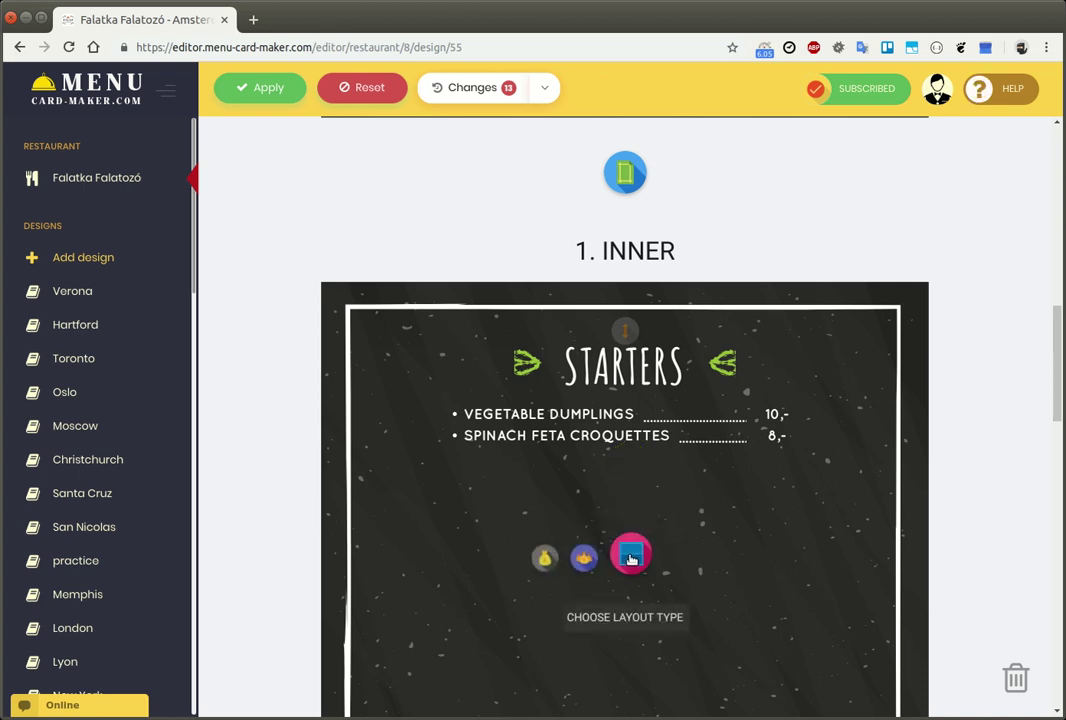
pyautogui.click(543, 560)
pyautogui.write('SOUPS')
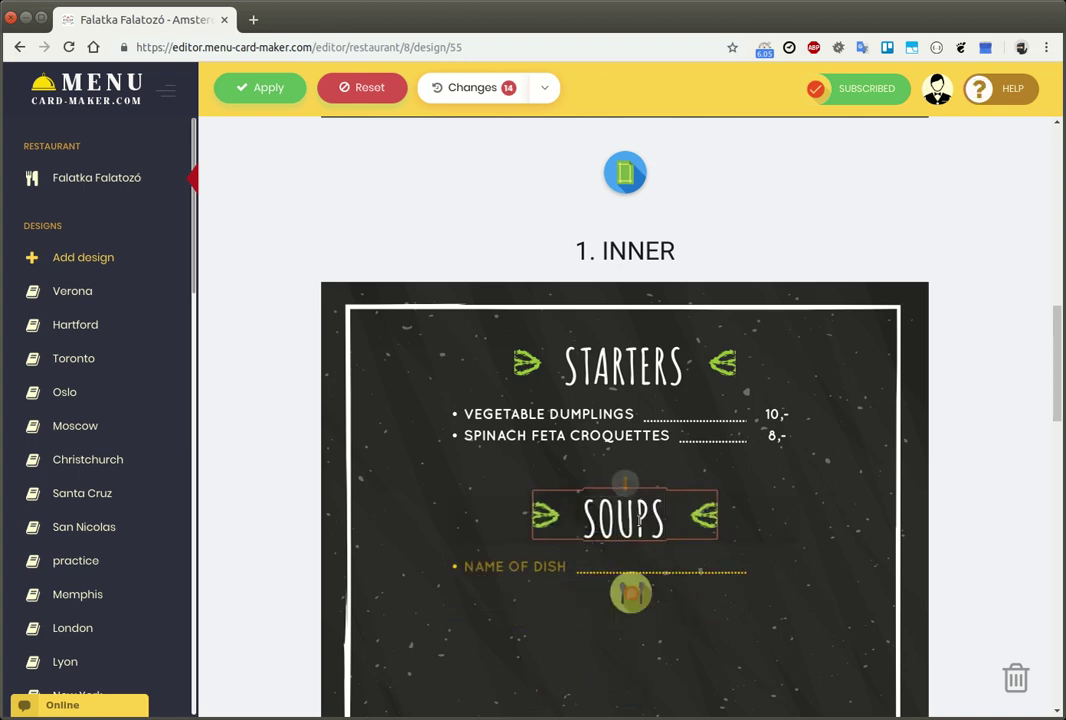
# - Name the dish under SOUPS "SICILIAN TOMATO AND BREAD SOUP" and set its price to "12,-"
pyautogui.click(547, 571)
pyautogui.write('SI')
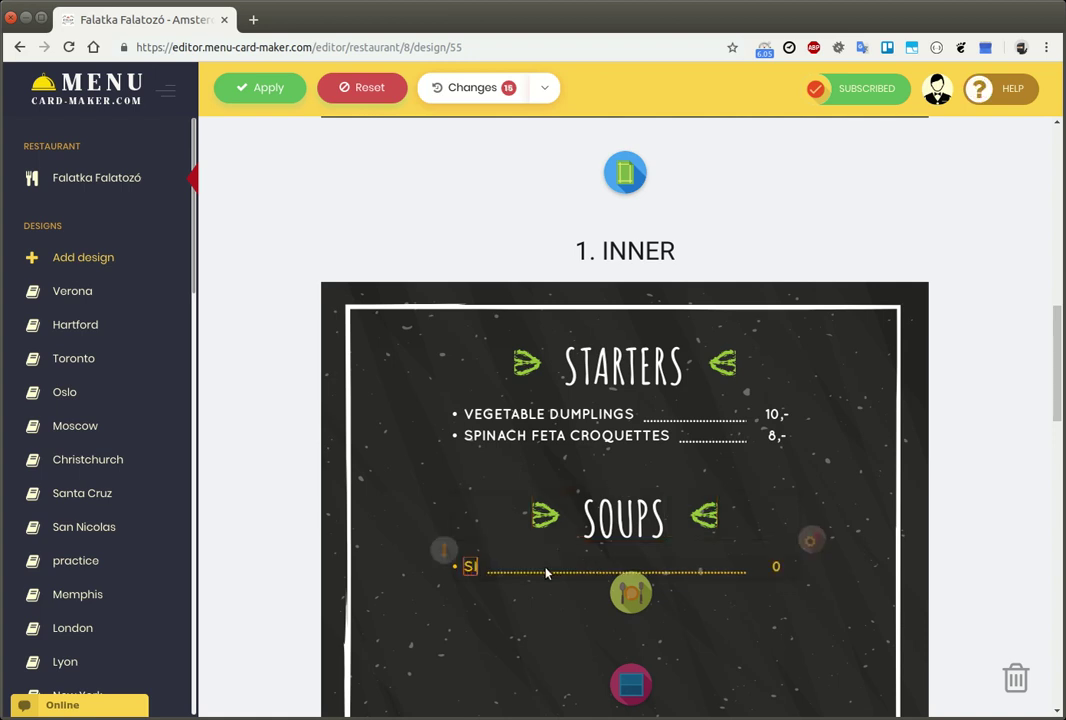
pyautogui.write('CILI')
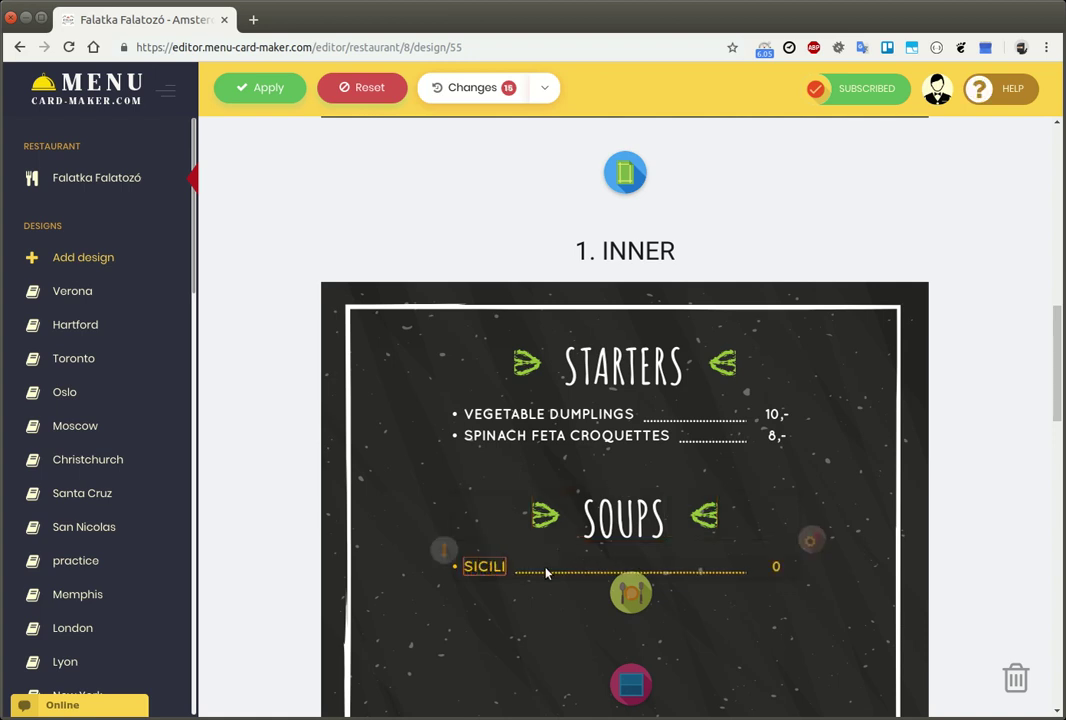
pyautogui.write('AN')
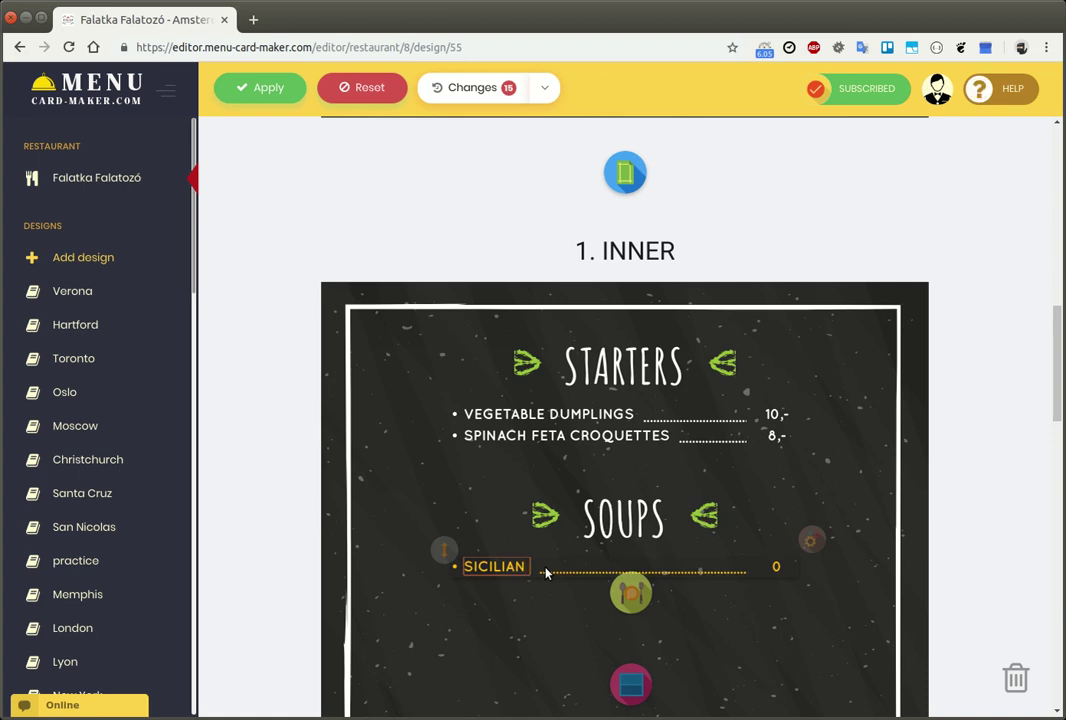
pyautogui.write(' TOMATO')
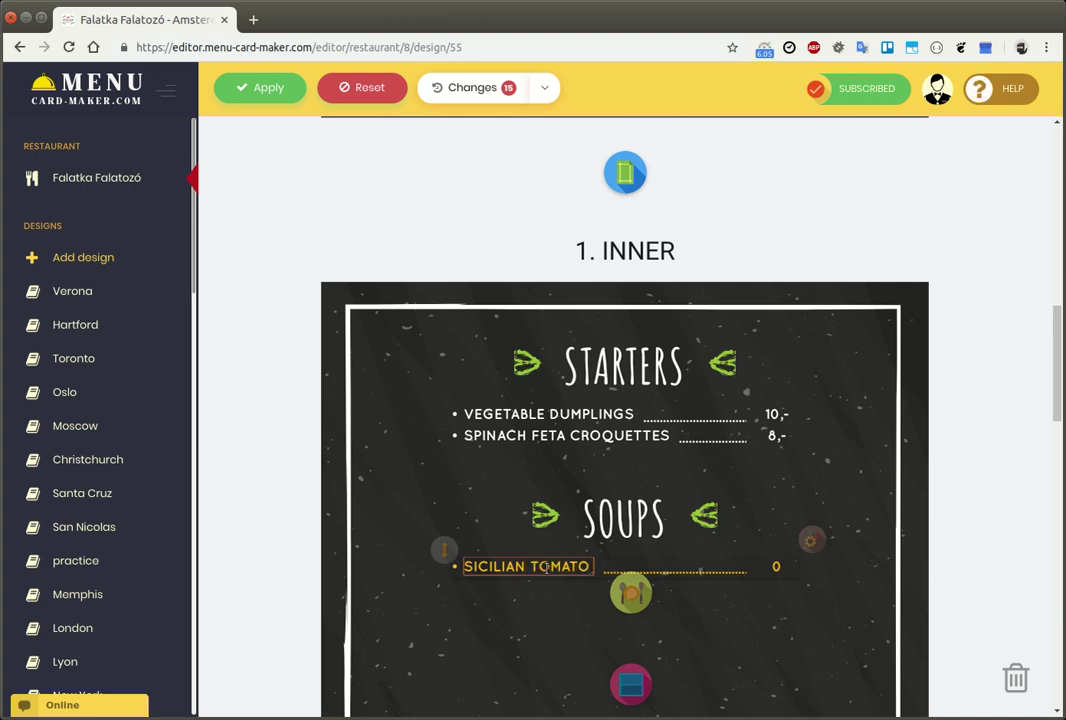
pyautogui.write(' AND BREAD')
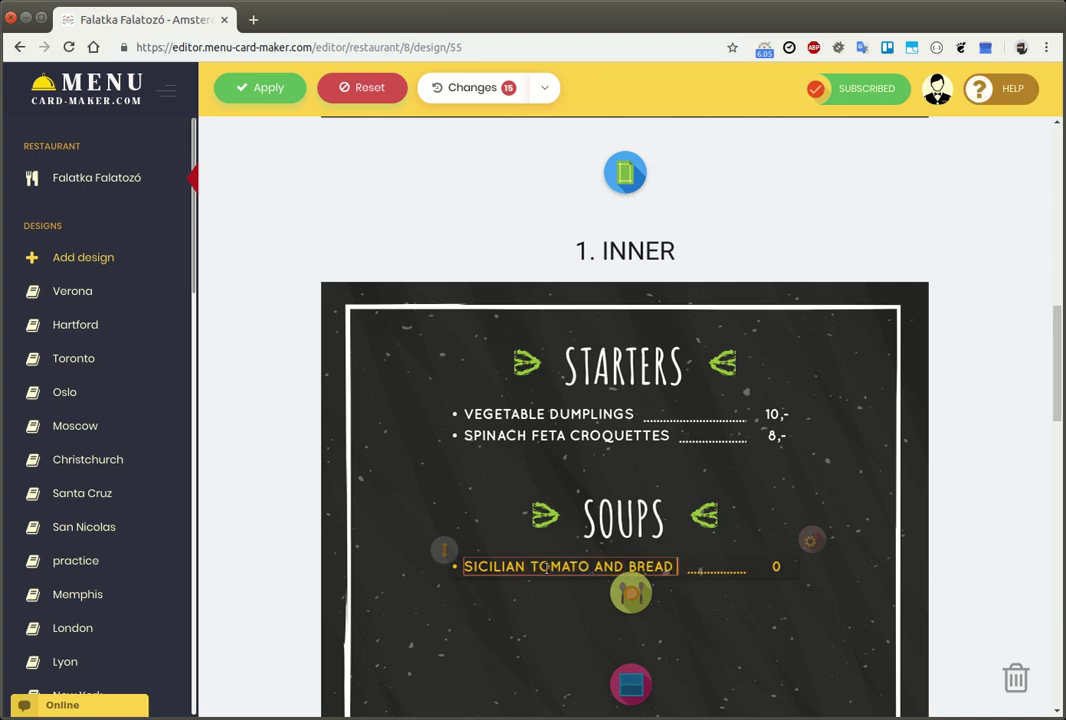
pyautogui.write(' SOUP')
pyautogui.press('Tab')
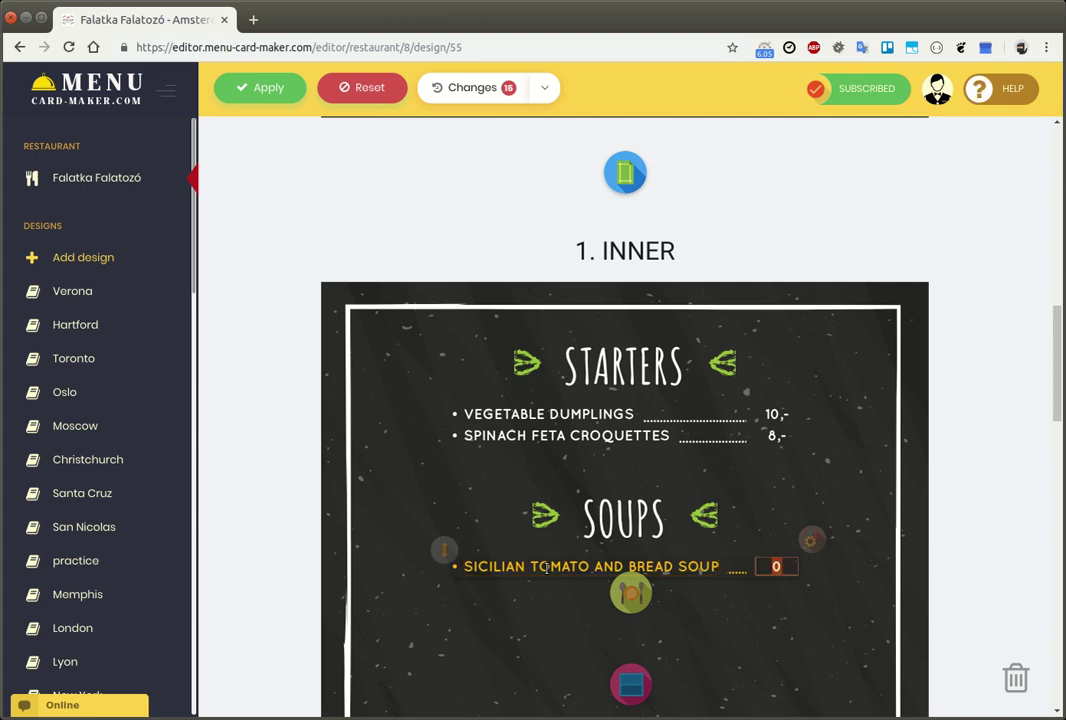
pyautogui.write('12,-')
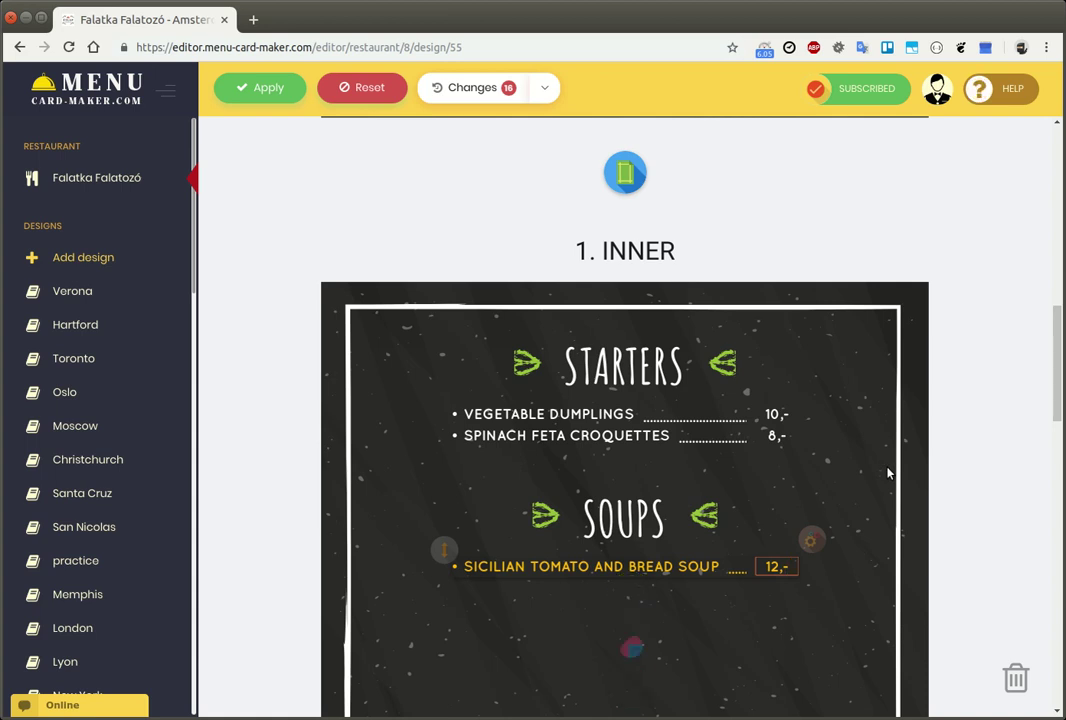
pyautogui.click(887, 473)
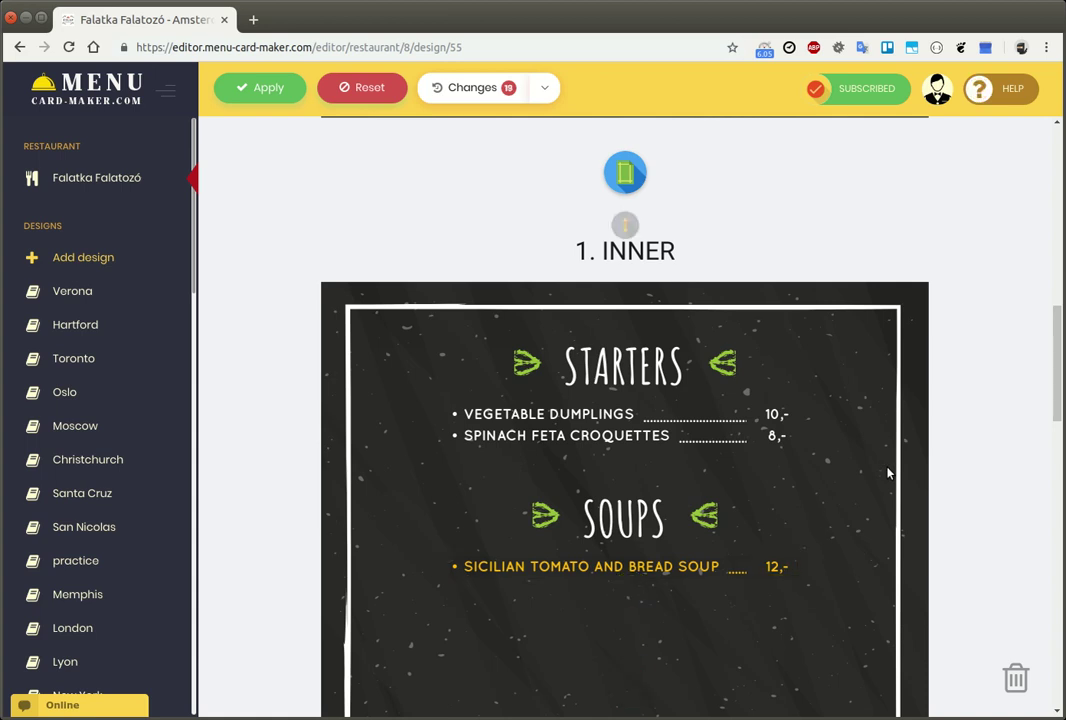
# - Assign the allergens MILK / LACTOSE and GLUTEN to the dish under SOUPS
pyautogui.moveTo(783, 571)
pyautogui.moveTo(815, 540)
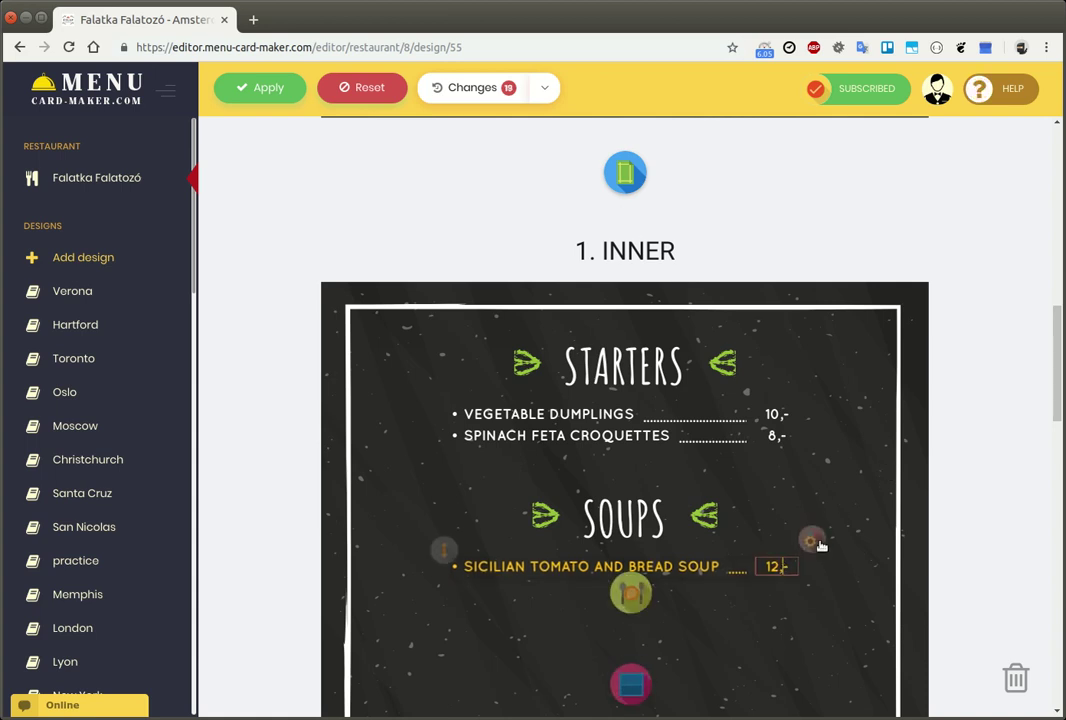
pyautogui.click(815, 540)
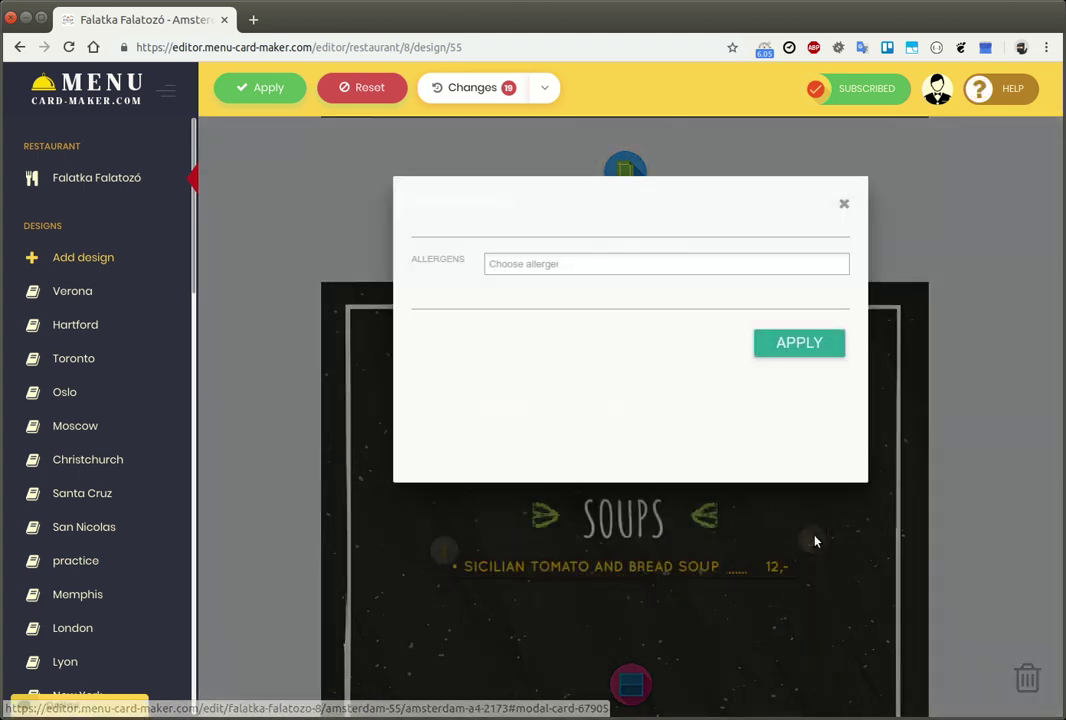
pyautogui.click(607, 262)
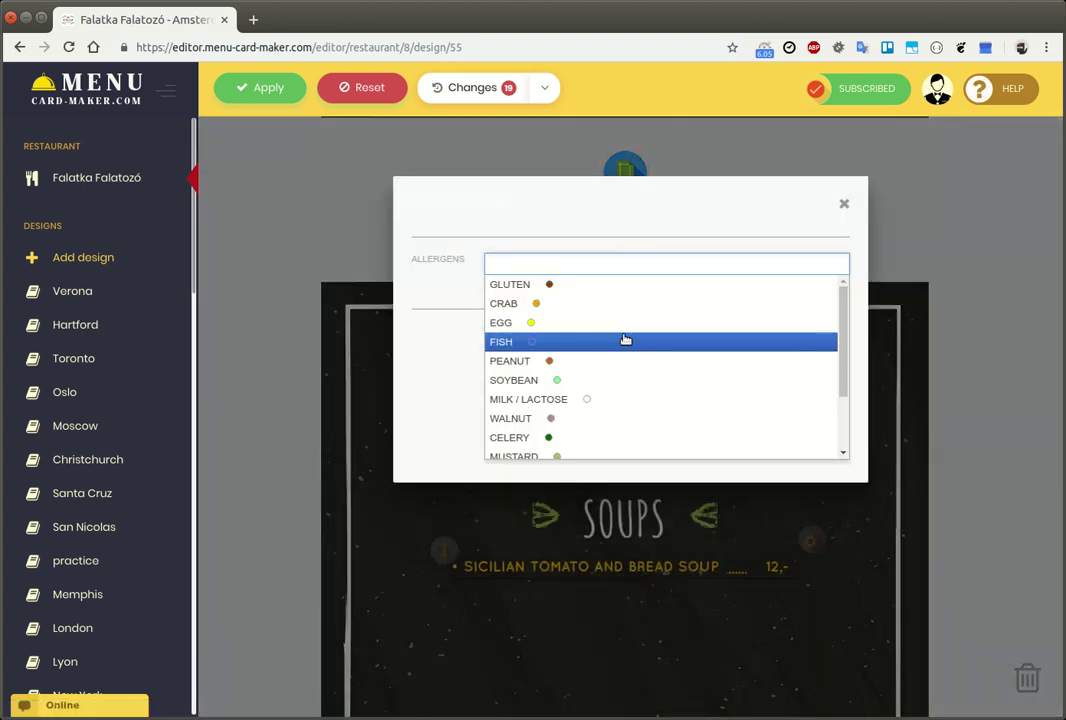
pyautogui.scroll(-3, 623, 340)
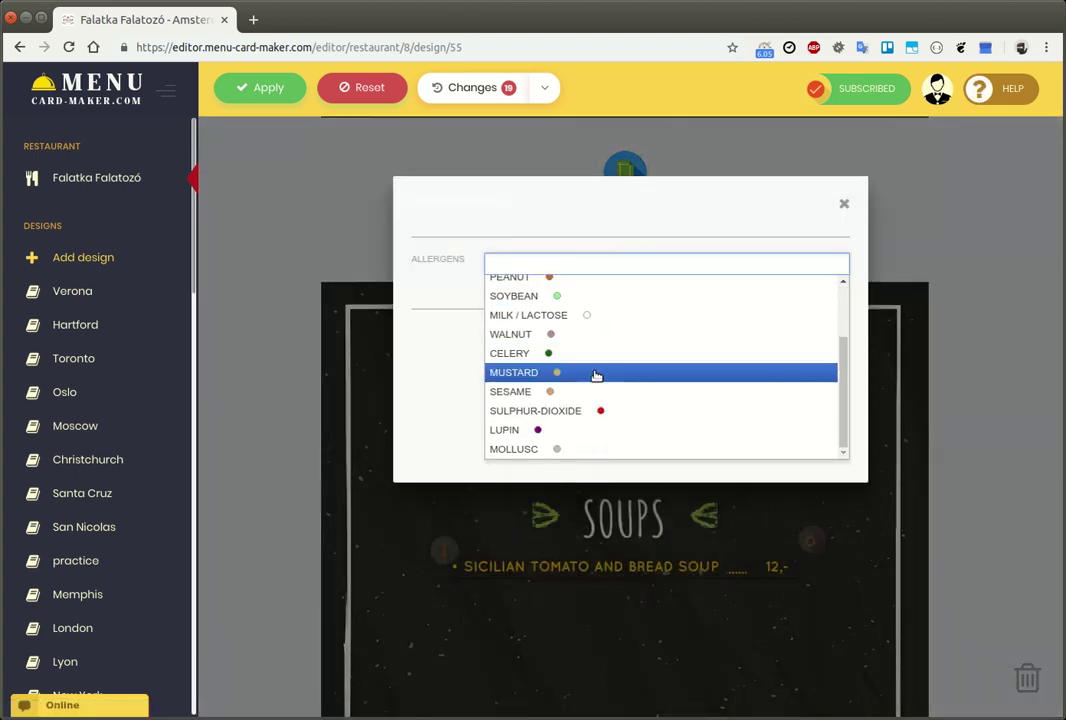
pyautogui.click(592, 318)
pyautogui.click(688, 268)
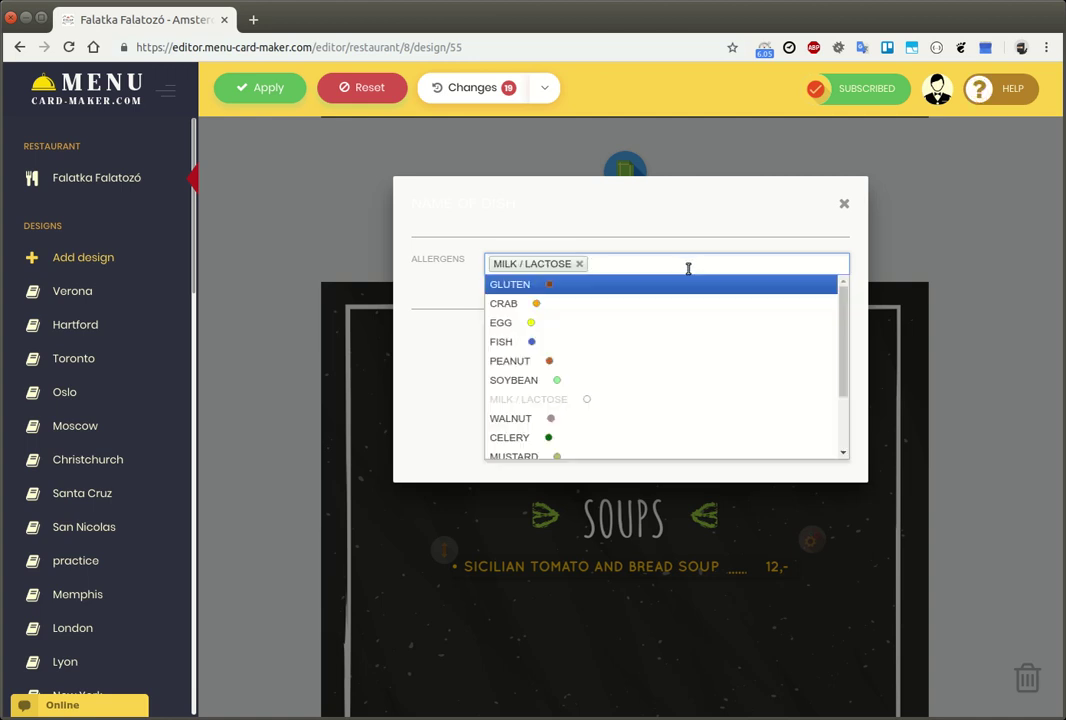
pyautogui.click(638, 285)
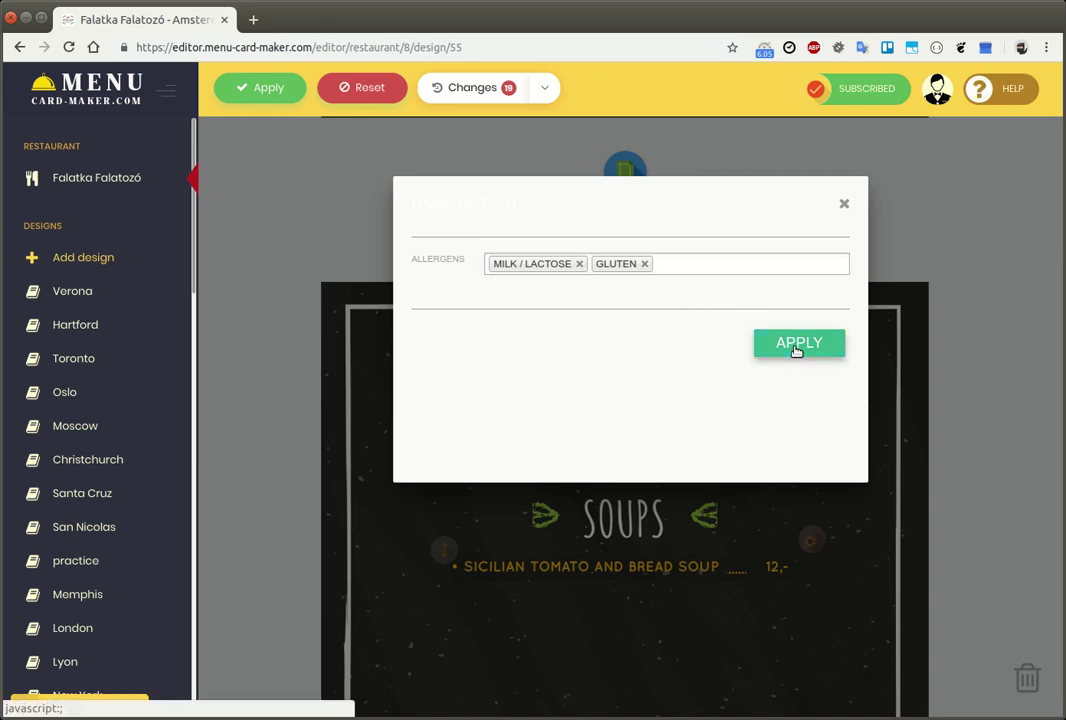
pyautogui.click(797, 345)
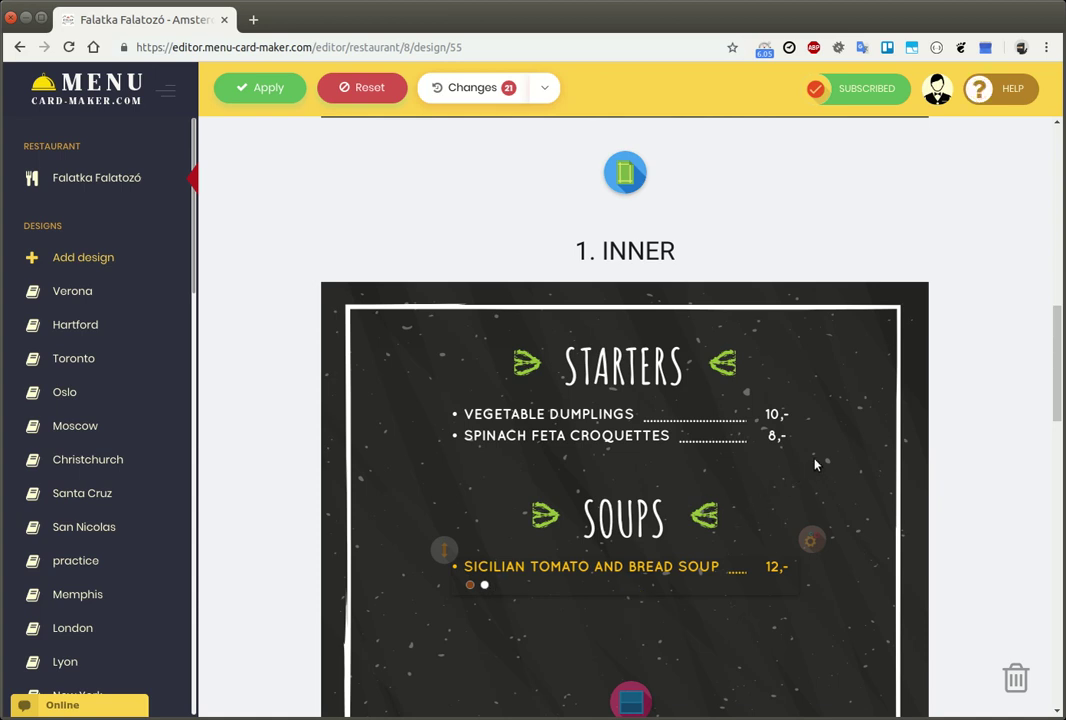
# - Add a new inner page between the first inner page and the BACK page
pyautogui.scroll(-8, 837, 465)
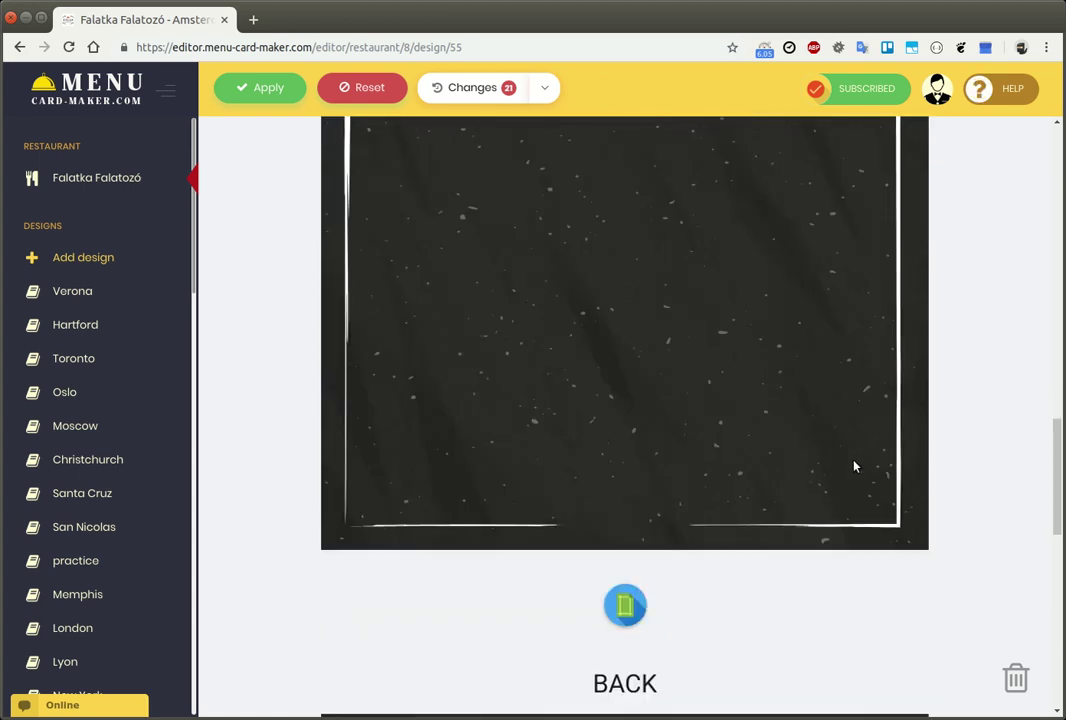
pyautogui.scroll(-2, 852, 465)
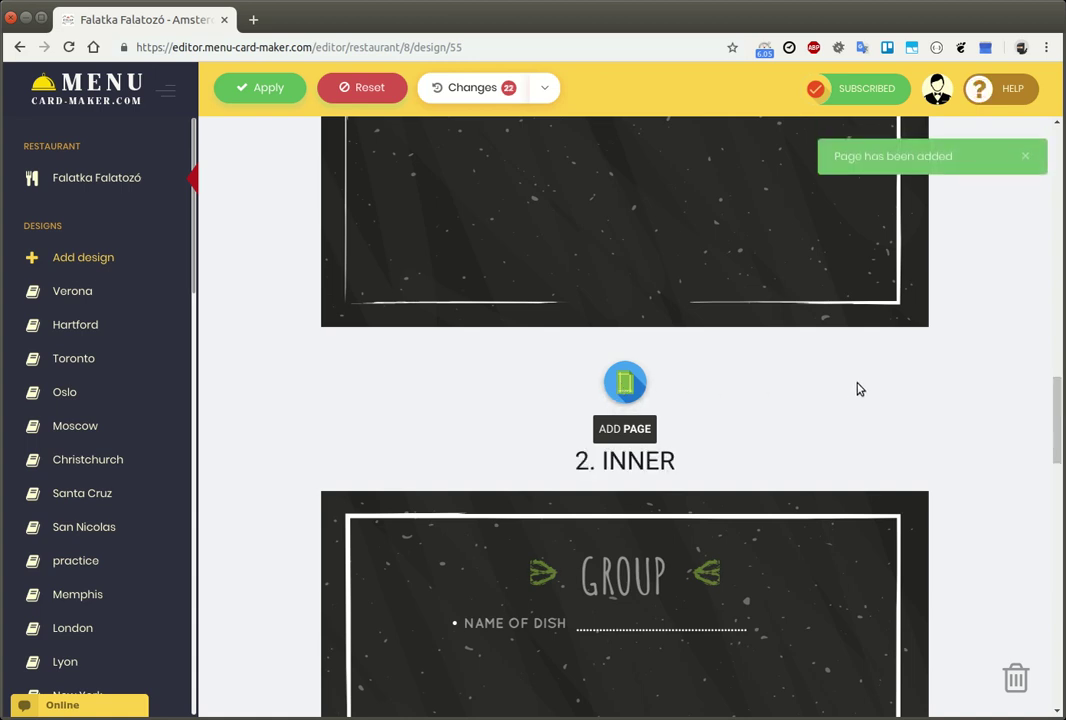
# - On the first inner page, move SPINACH FETA CROQUETTES above VEGETABLE DUMPLINGS and the SOUPS group above STARTERS
pyautogui.scroll(7, 858, 389)
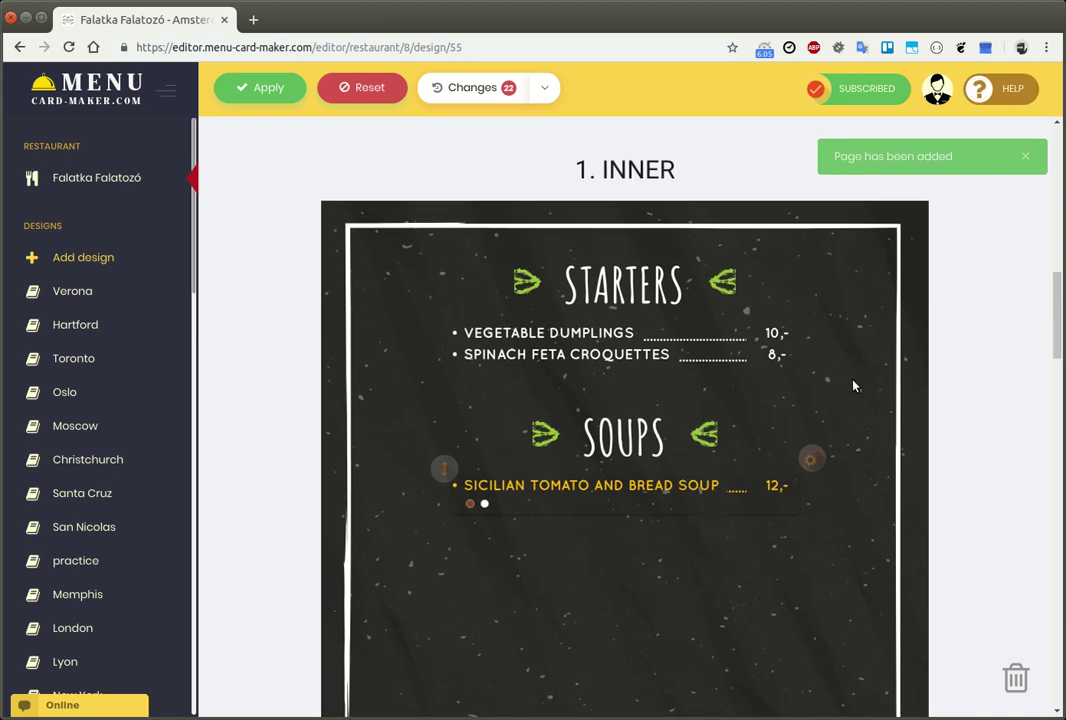
pyautogui.scroll(1, 853, 386)
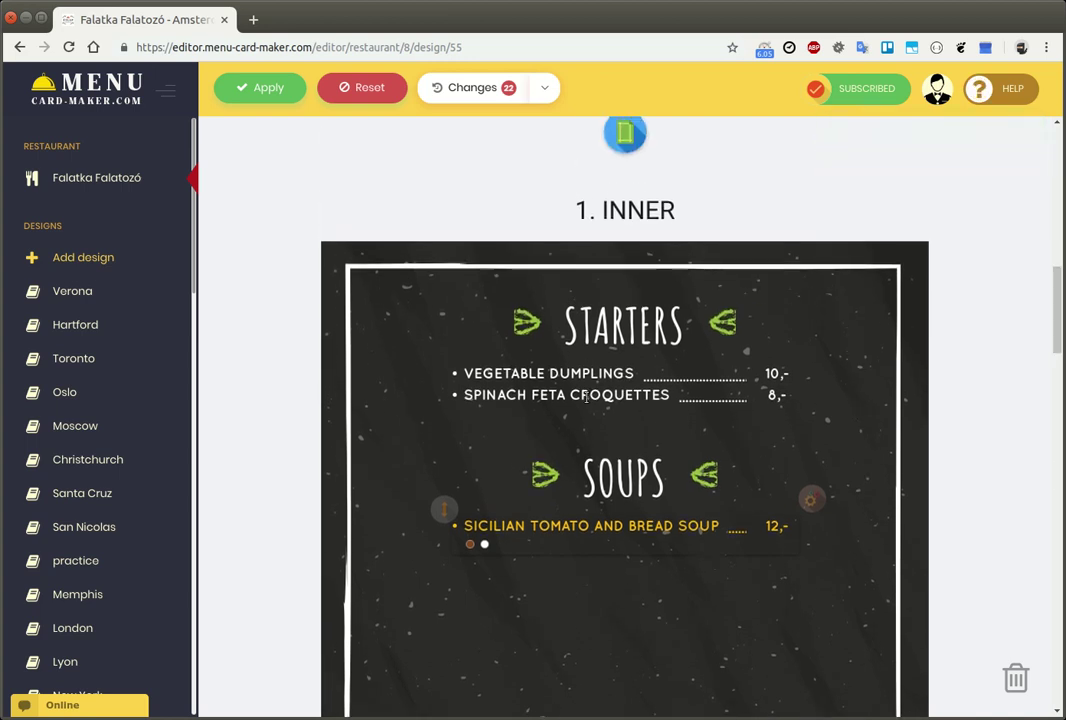
pyautogui.moveTo(585, 395)
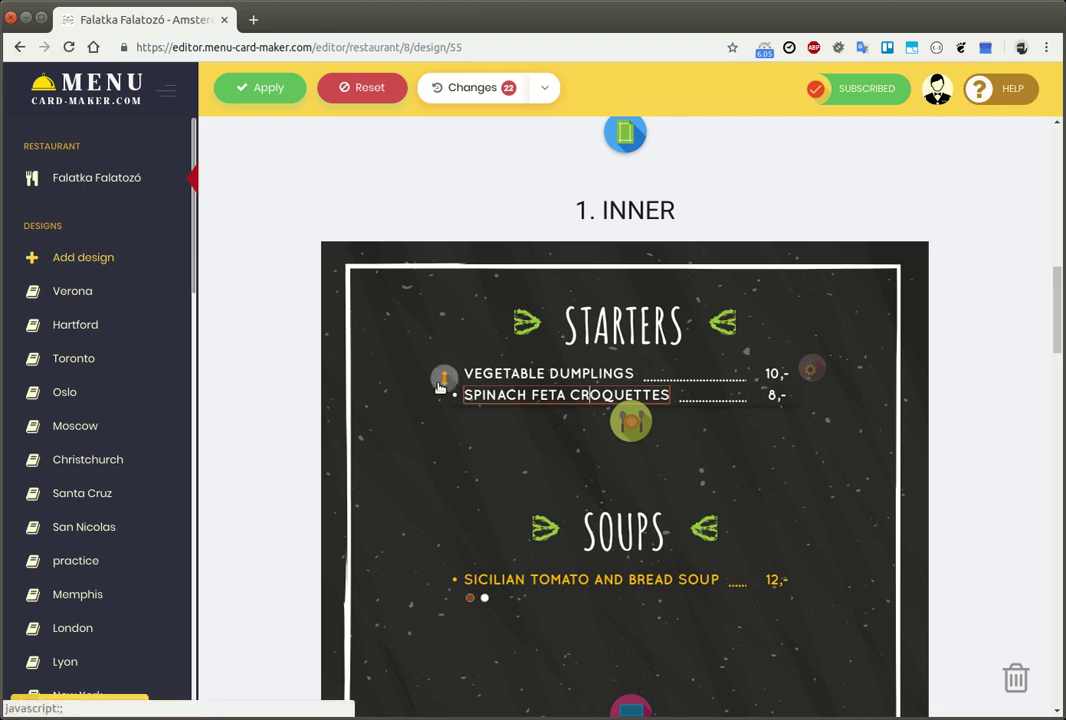
pyautogui.moveTo(442, 378)
pyautogui.mouseDown()
pyautogui.moveTo(440, 393)
pyautogui.moveTo(433, 369)
pyautogui.mouseUp()
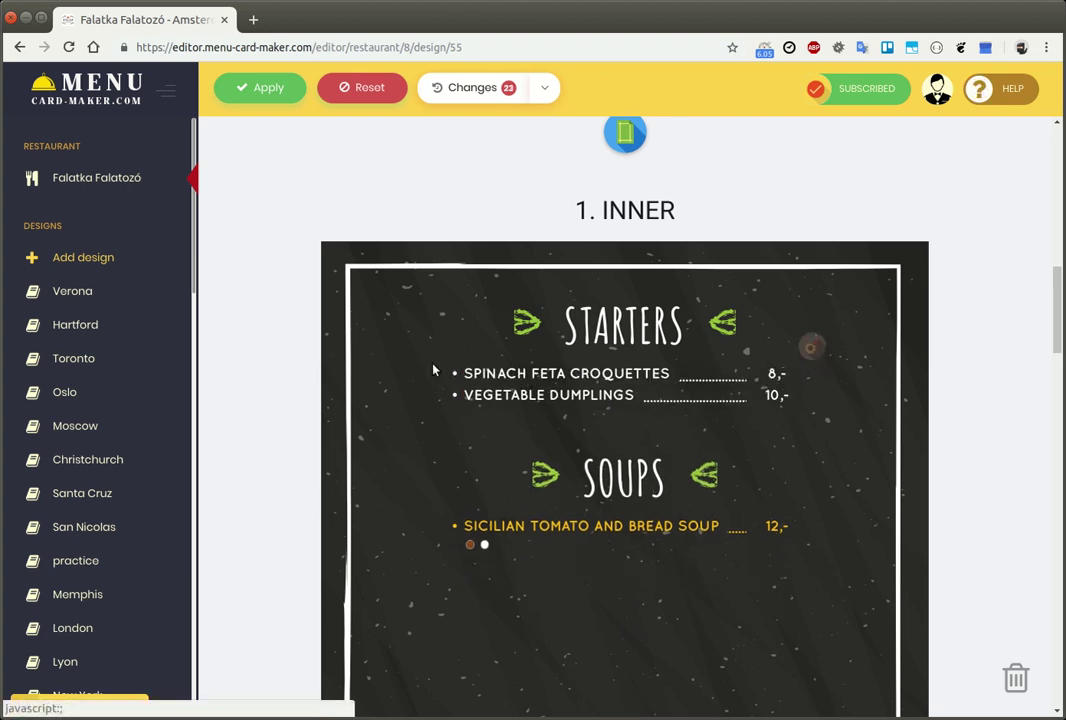
pyautogui.moveTo(624, 443)
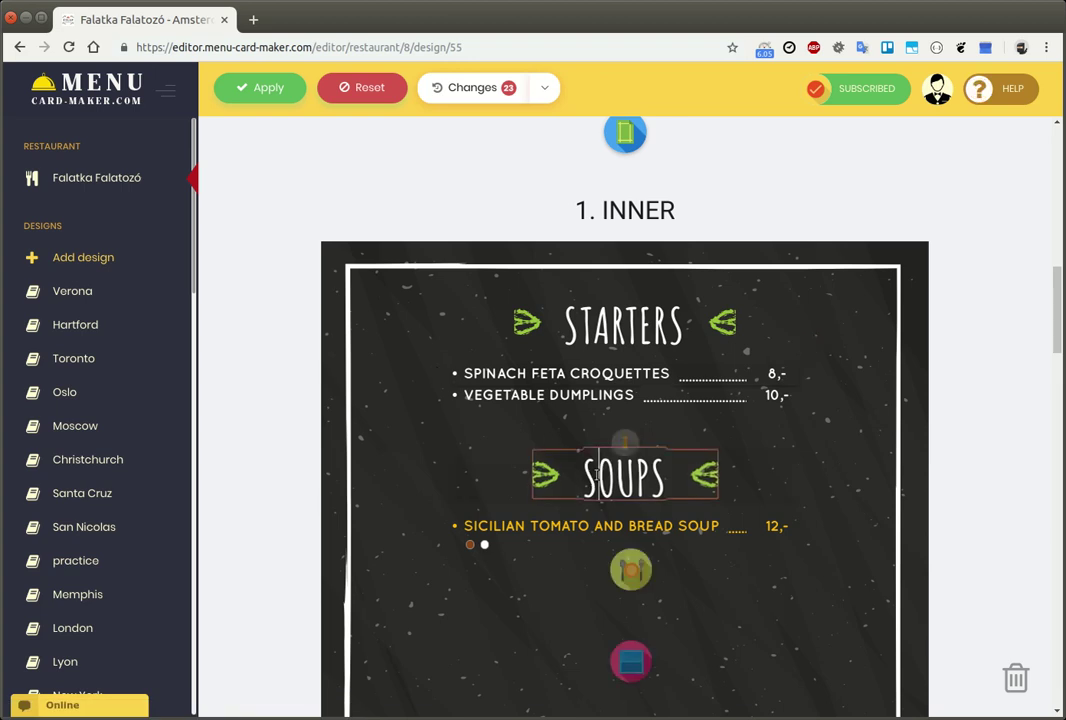
pyautogui.moveTo(629, 446); pyautogui.dragTo(660, 312)
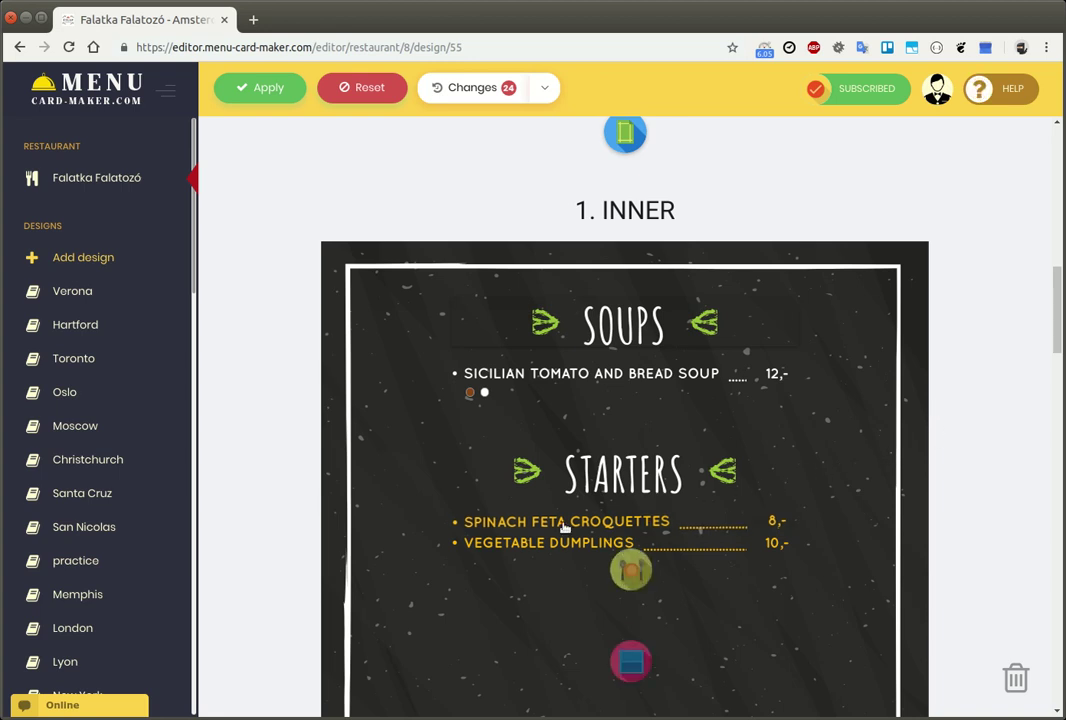
# - Delete the SPINACH FETA CROQUETTES dish from STARTERS and apply all pending changes to the design
pyautogui.moveTo(445, 508)
pyautogui.moveTo(445, 508); pyautogui.dragTo(1015, 688)
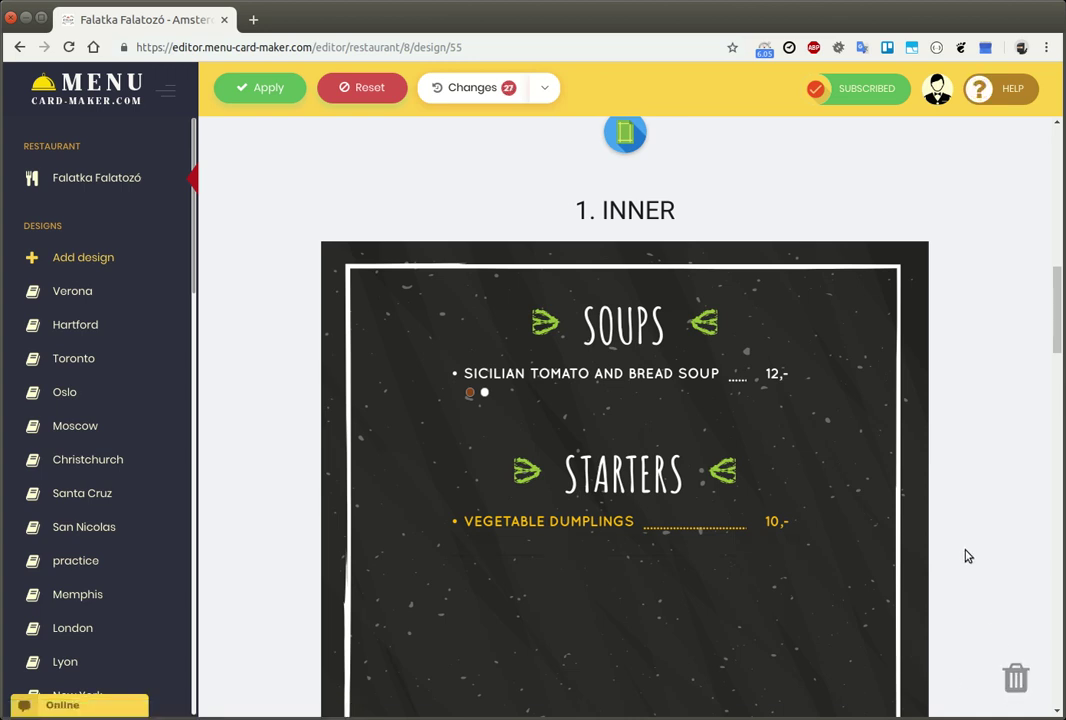
pyautogui.click(266, 91)
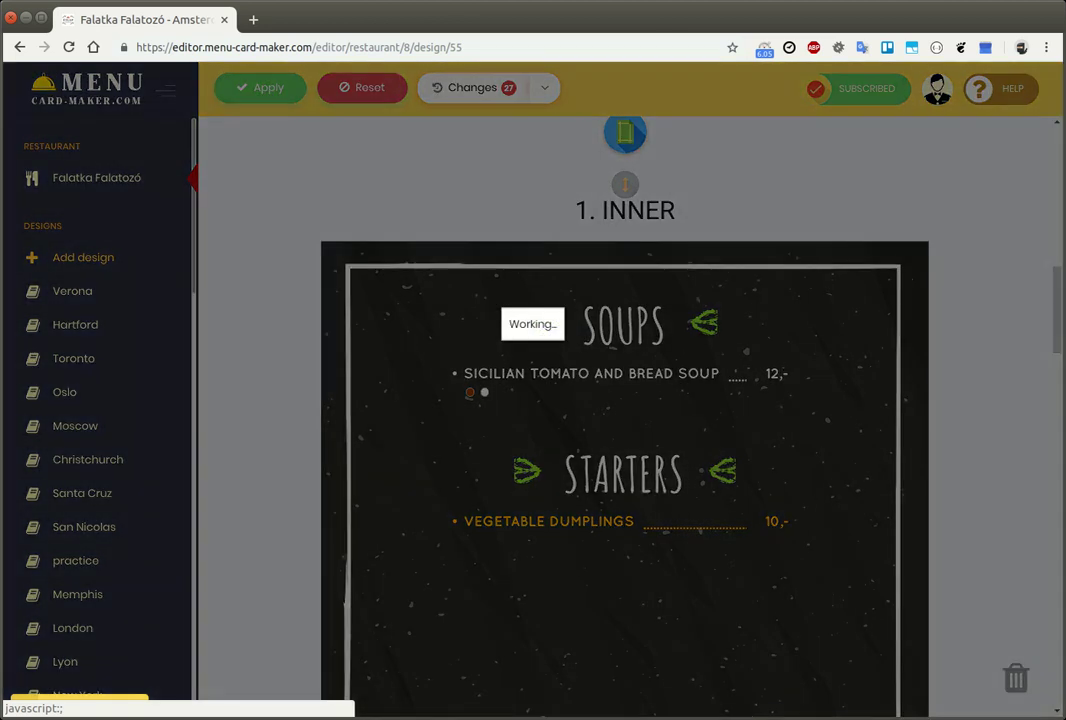
# - Rename the currently open Amsterdam A4 menu card as "Menu", save the new name and return to the design
pyautogui.scroll(-10, 120, 364)
pyautogui.scroll(-10, 117, 360)
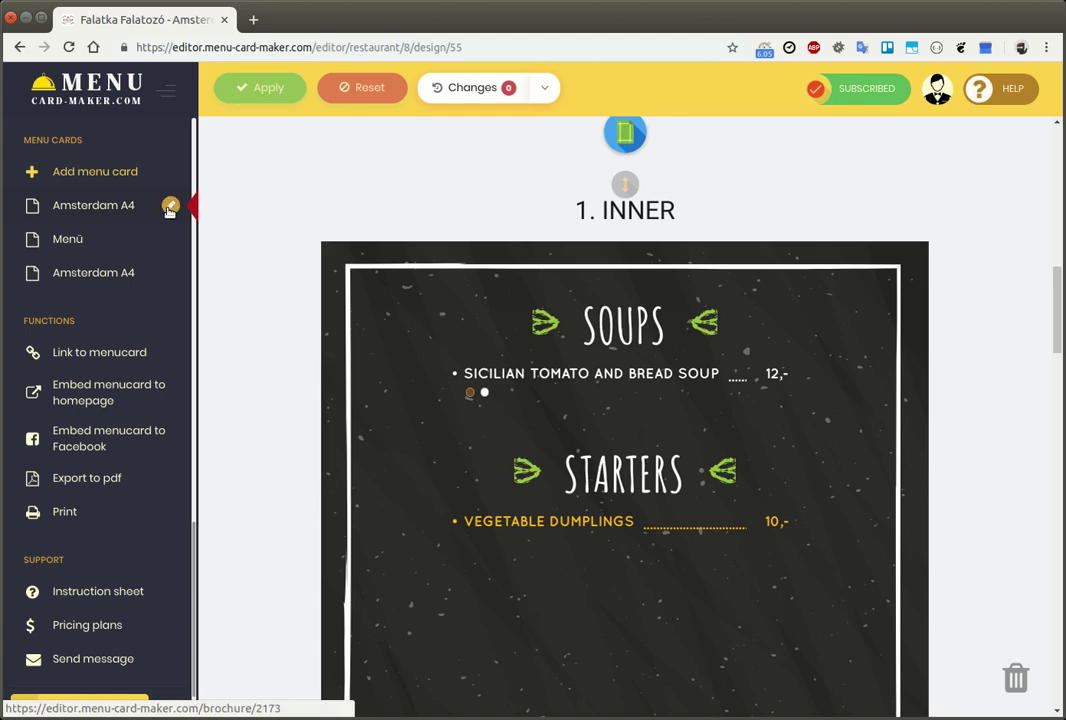
pyautogui.click(170, 209)
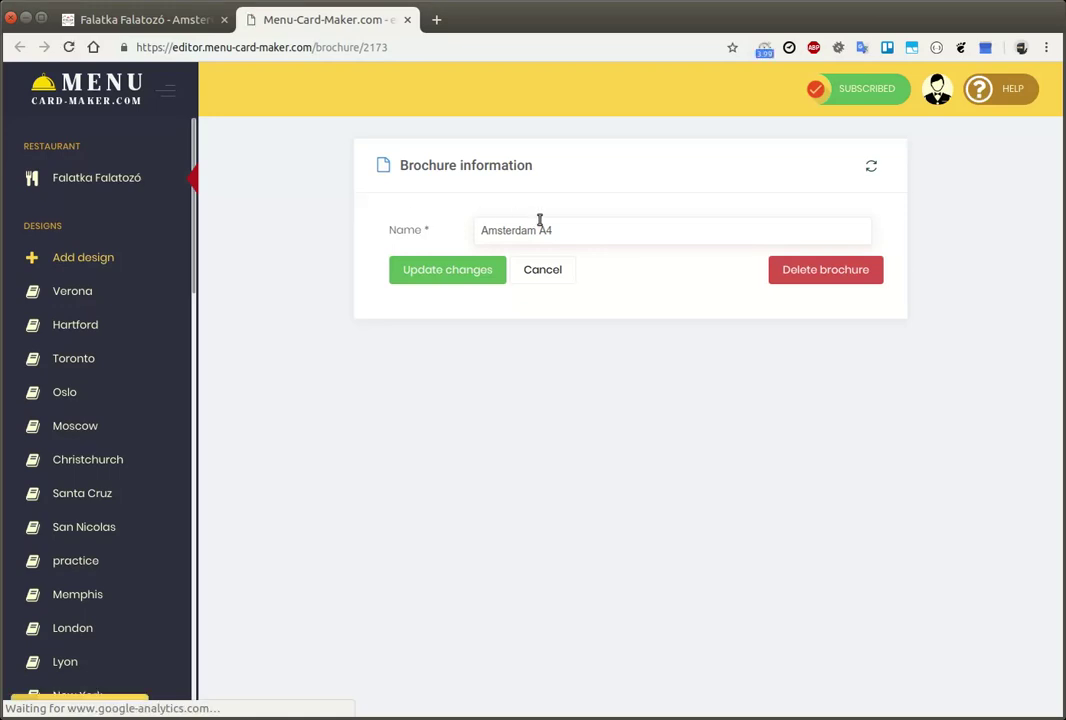
pyautogui.click(578, 233)
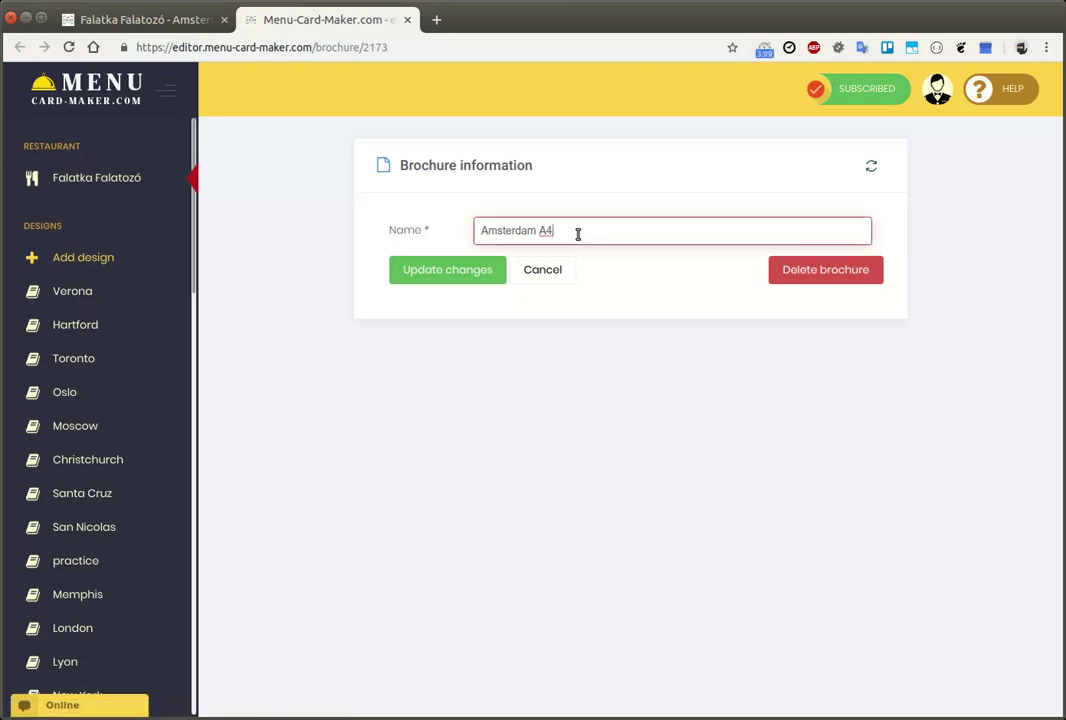
pyautogui.hotkey('ctrl', 'a')
pyautogui.write('Menu')
pyautogui.click(474, 271)
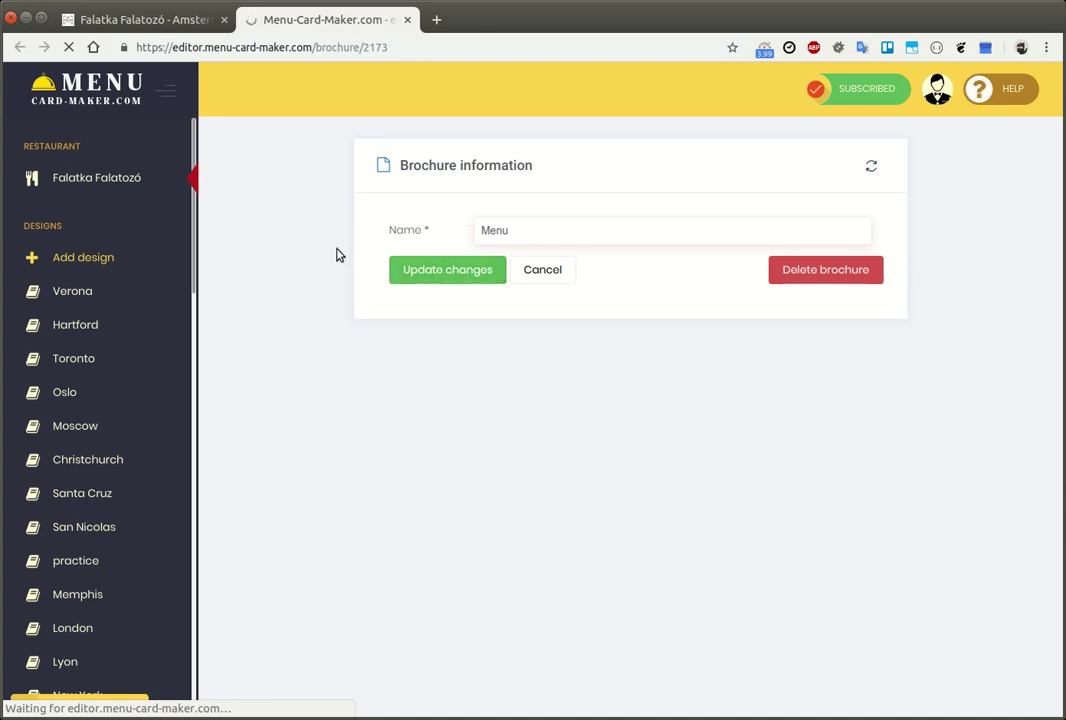
pyautogui.click(407, 21)
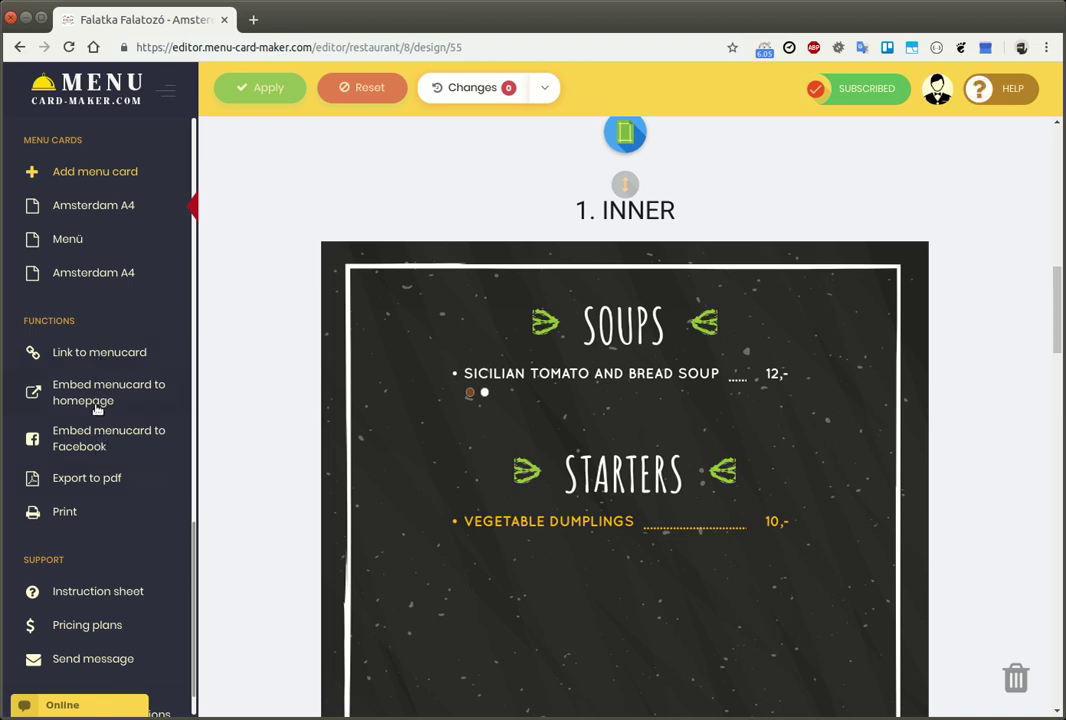
# - Open the customer service chat to view it and minimise it again
pyautogui.scroll(-1, 85, 530)
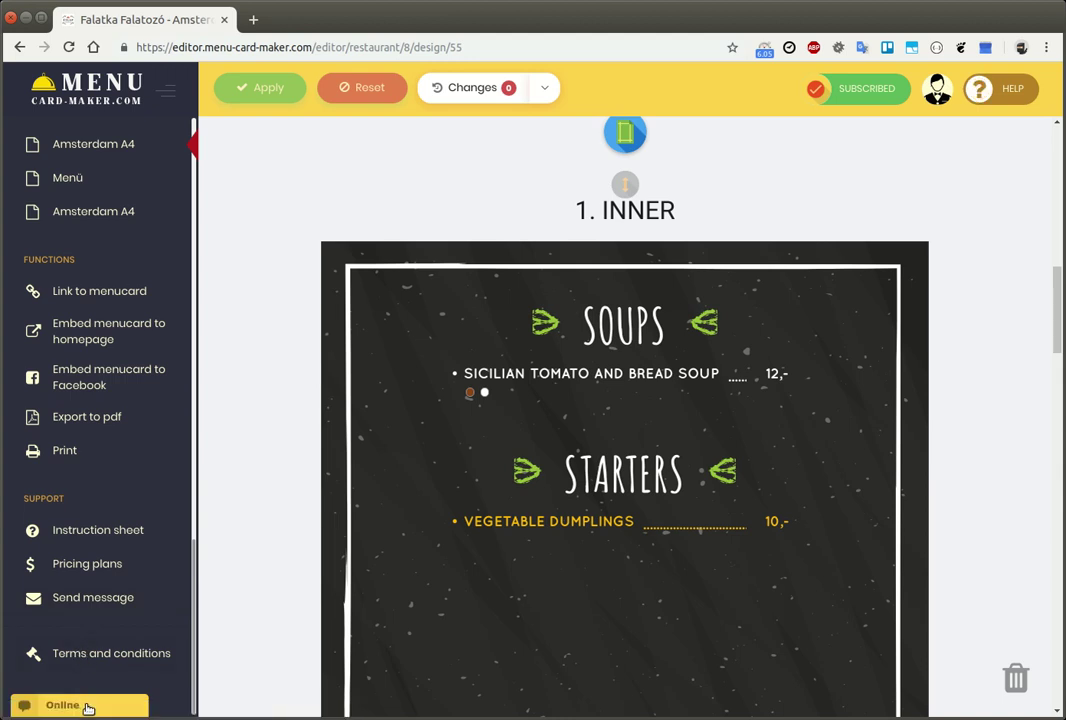
pyautogui.click(88, 707)
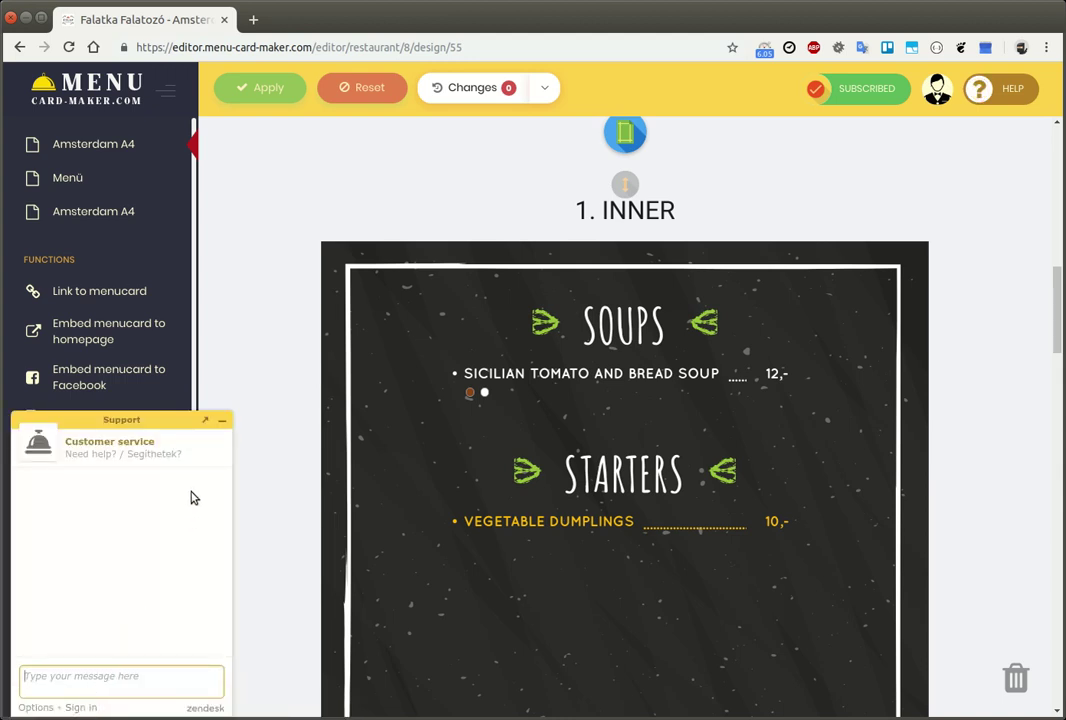
pyautogui.click(224, 421)
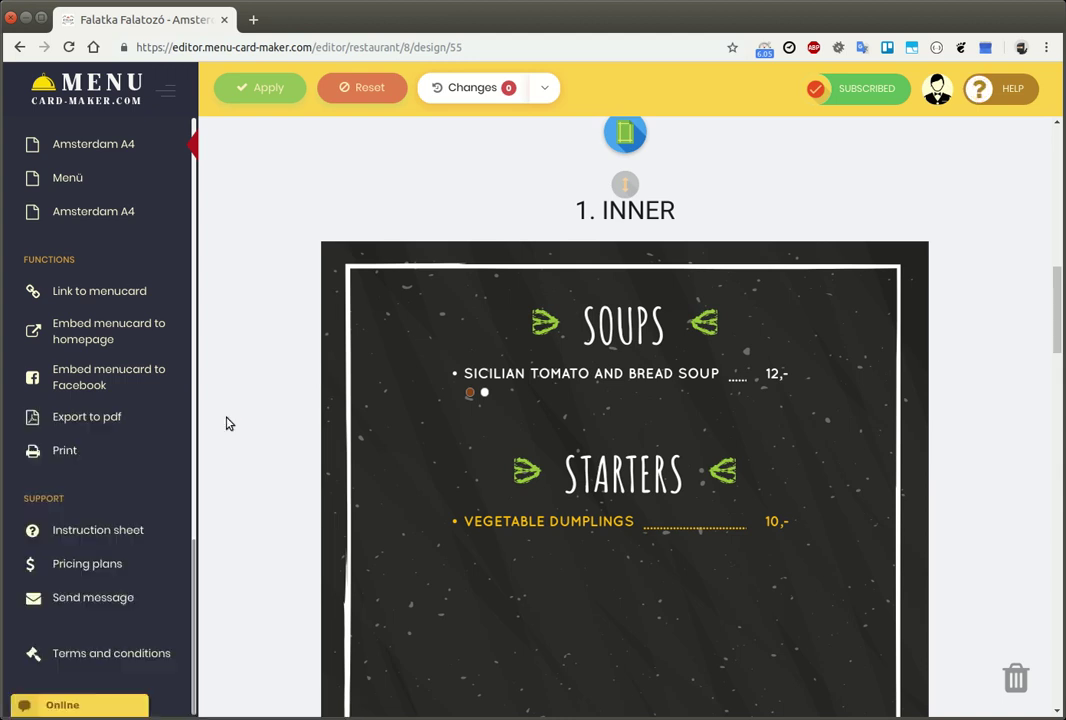